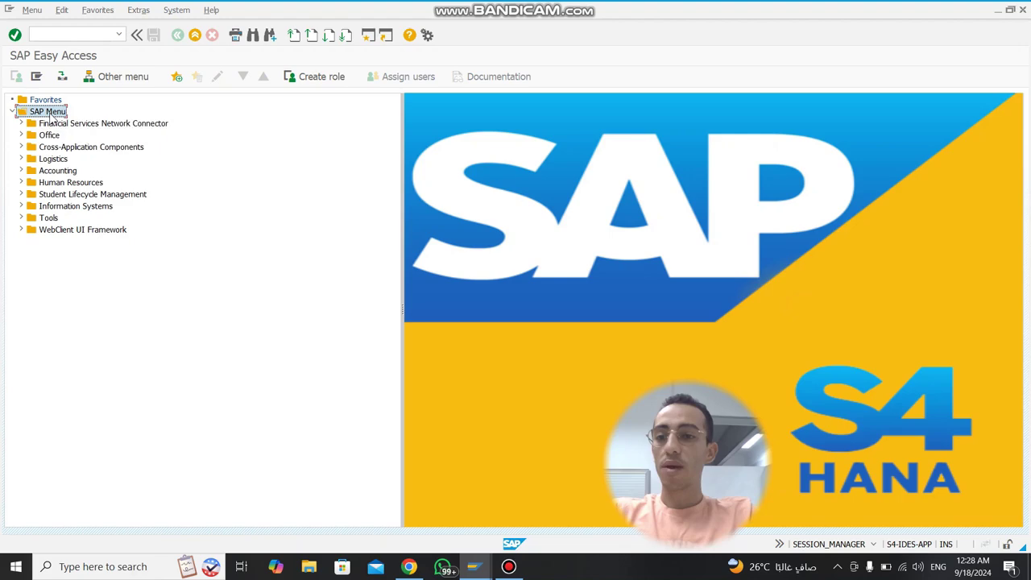
Expand the Logistics folder in the SAP Menu tree and open its Materials Management subfolder.
key(Down)
key(Down)
key(Down)
key(Down)
key(Right)
key(Down)
key(Down)
key(Right)
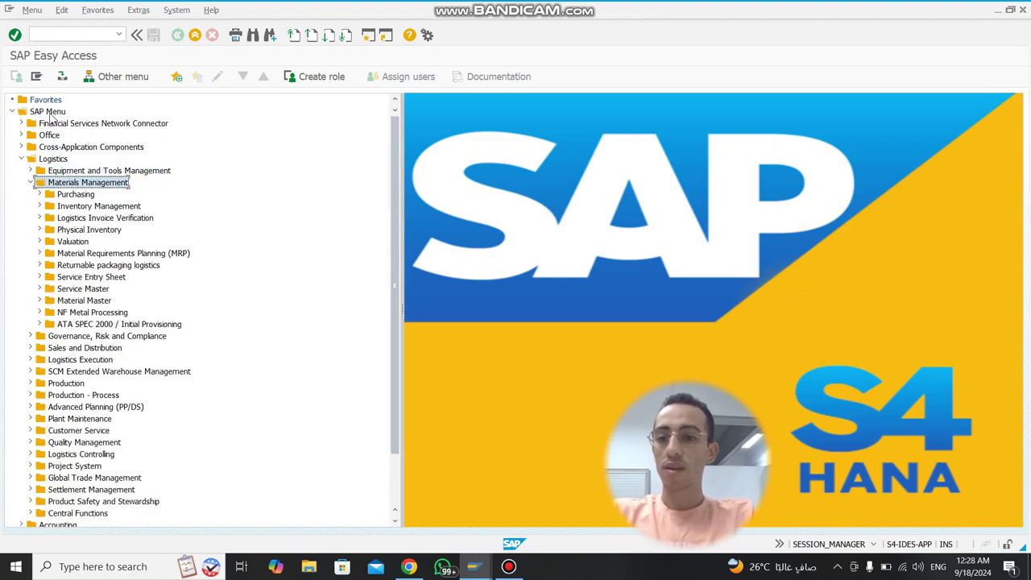
Expand Purchasing and its Purchase Requisition folder, and select the ME51N - Create entry.
key(Down)
key(Right)
key(Down)
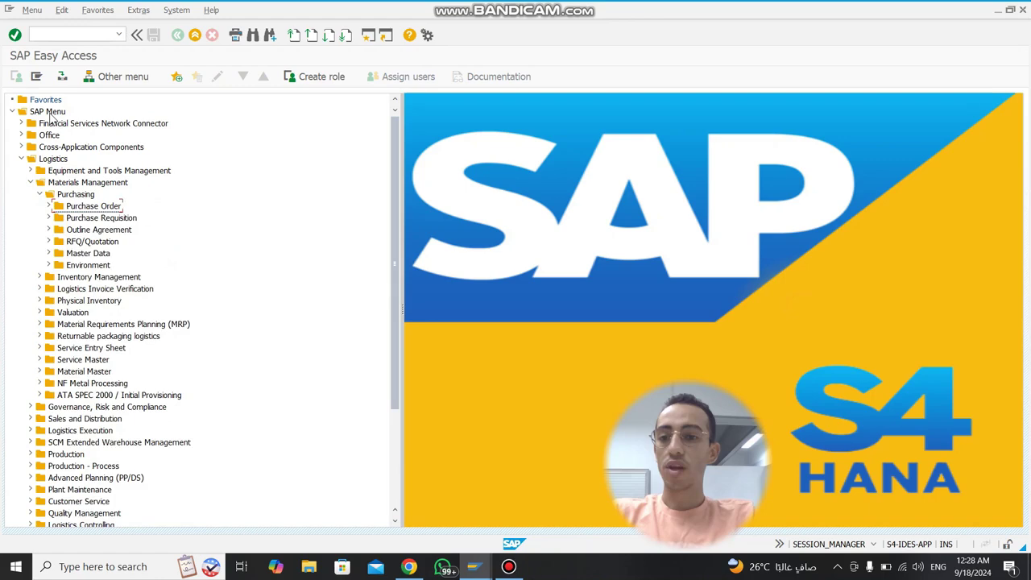
key(Down)
key(Right)
key(Down)
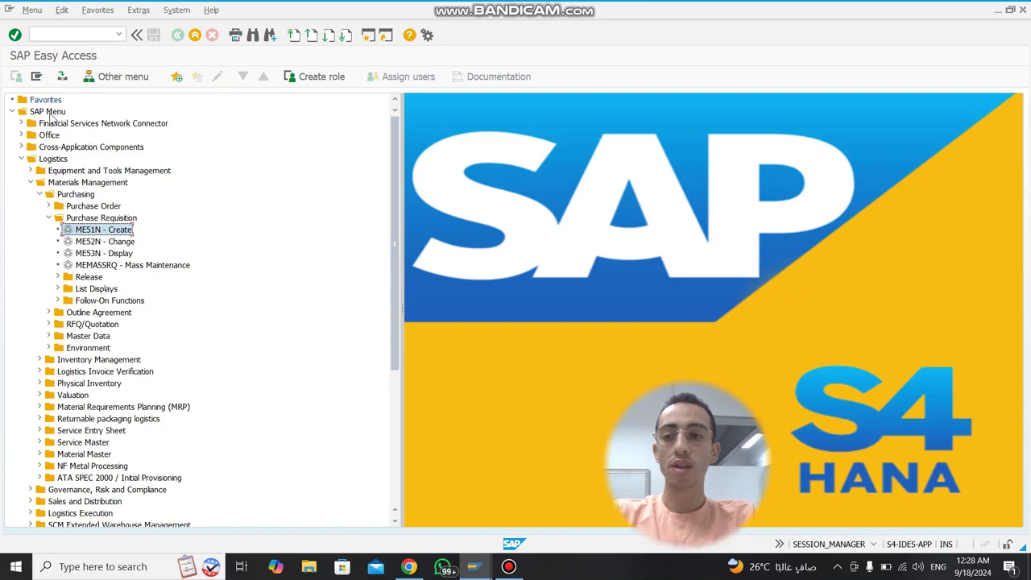
Start transaction ME51N to create a purchase requisition.
click(64, 34)
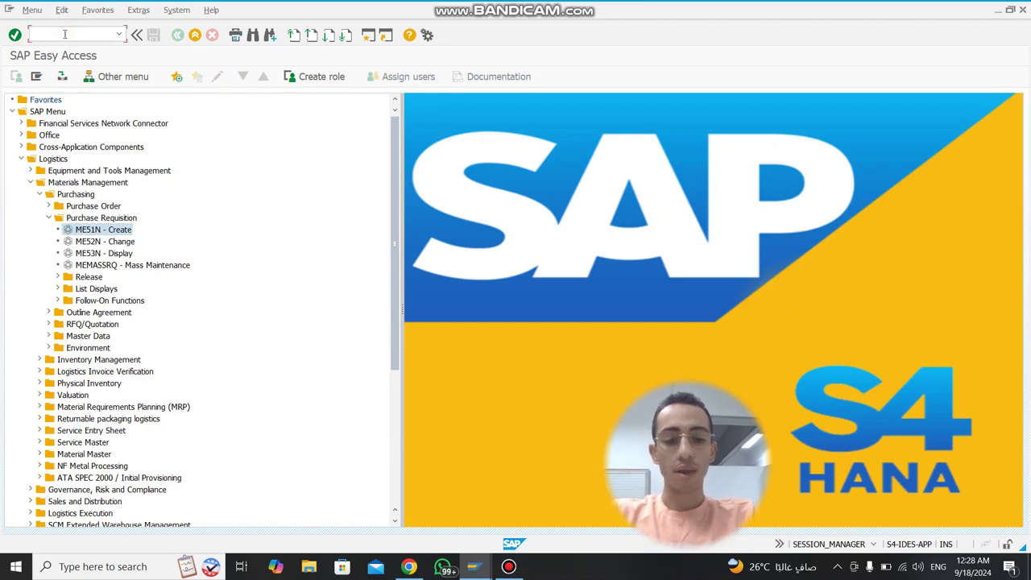
text(me51n)
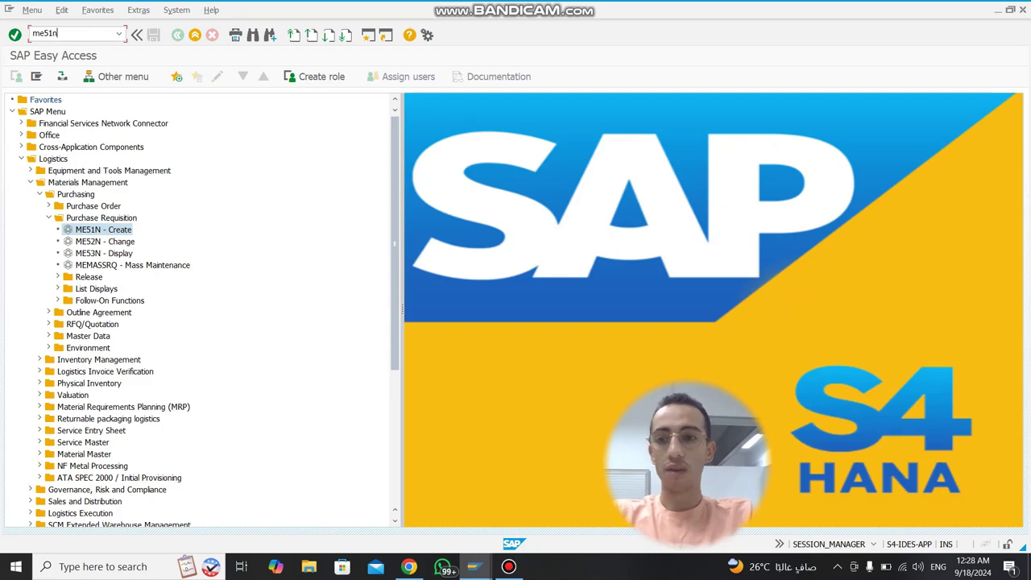
key(Return)
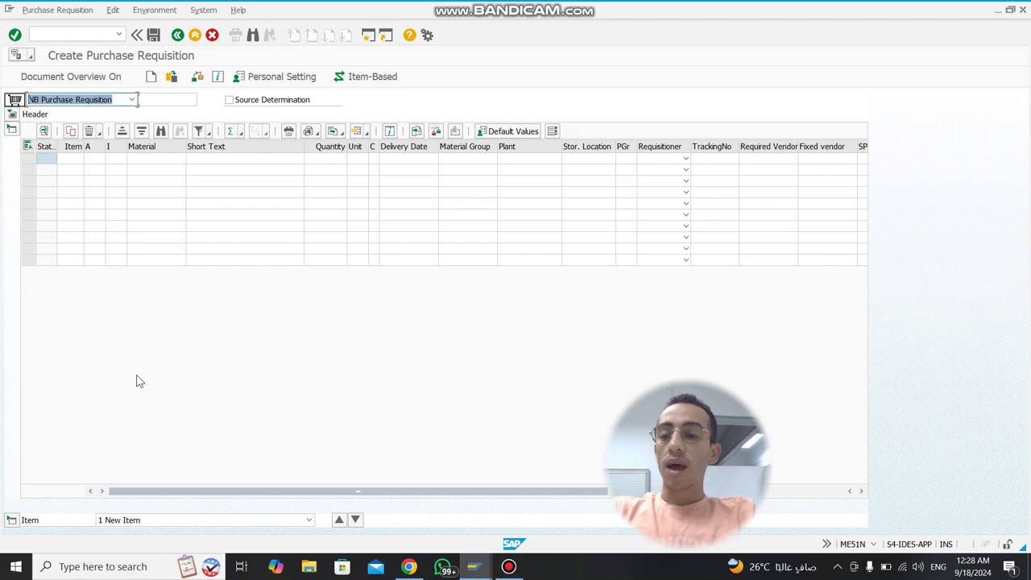
Expand the requisition header and review the document type choices, keeping NB Purchase Requisition.
click(12, 115)
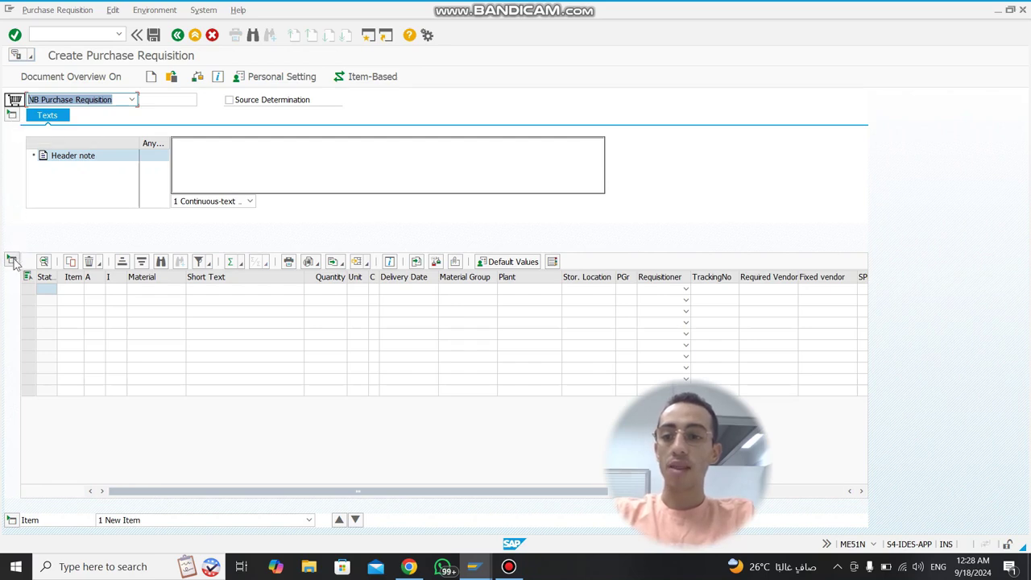
click(132, 99)
click(96, 169)
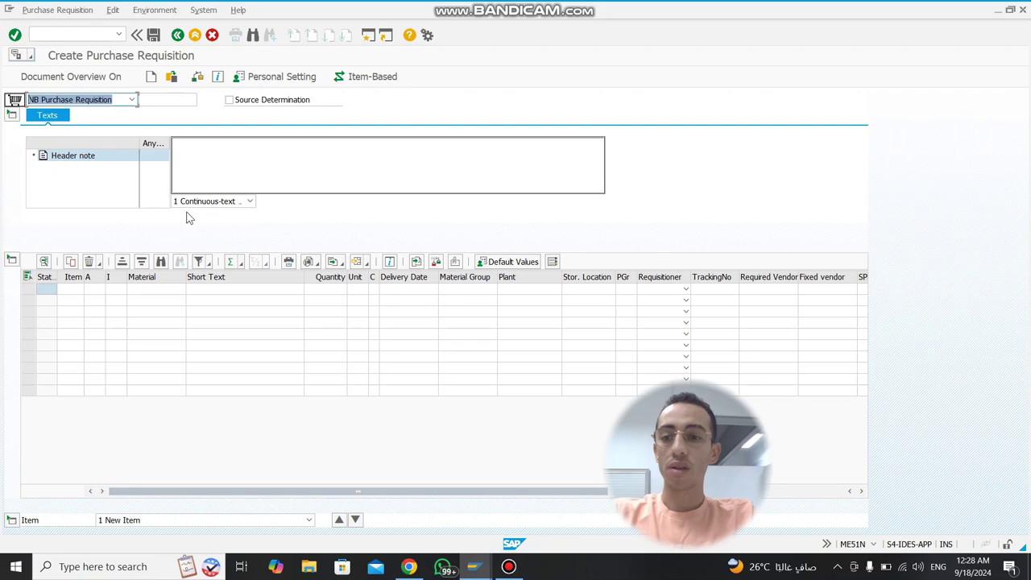
Enter material 495 with plant 1710 as the first item of the requisition.
click(144, 290)
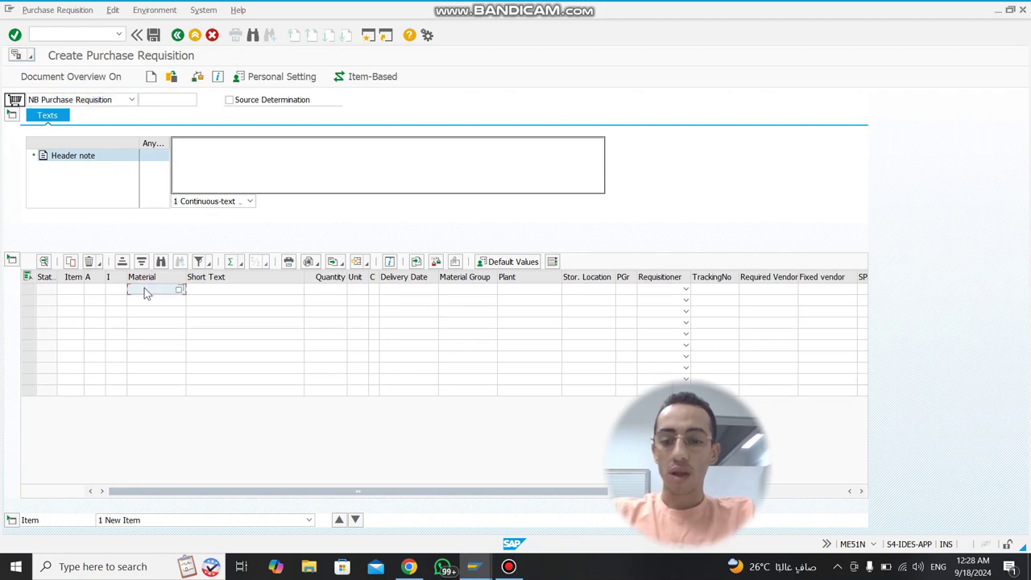
text(495)
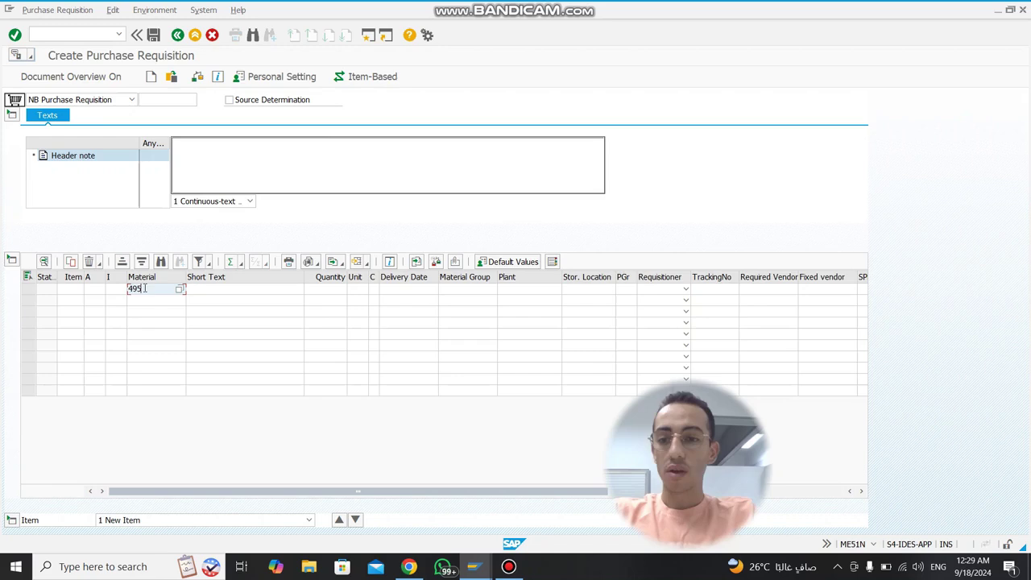
key(Return)
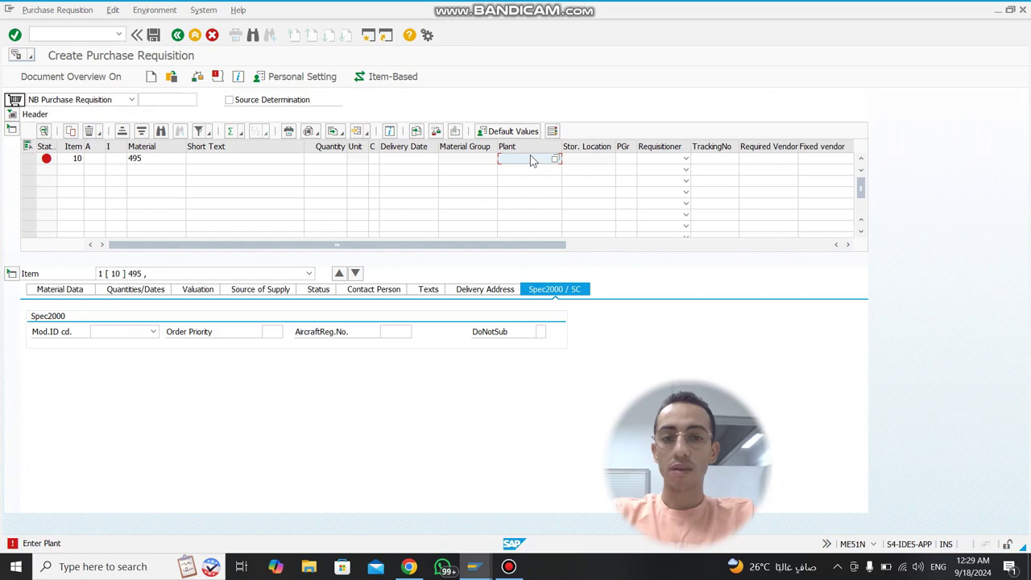
text(1710)
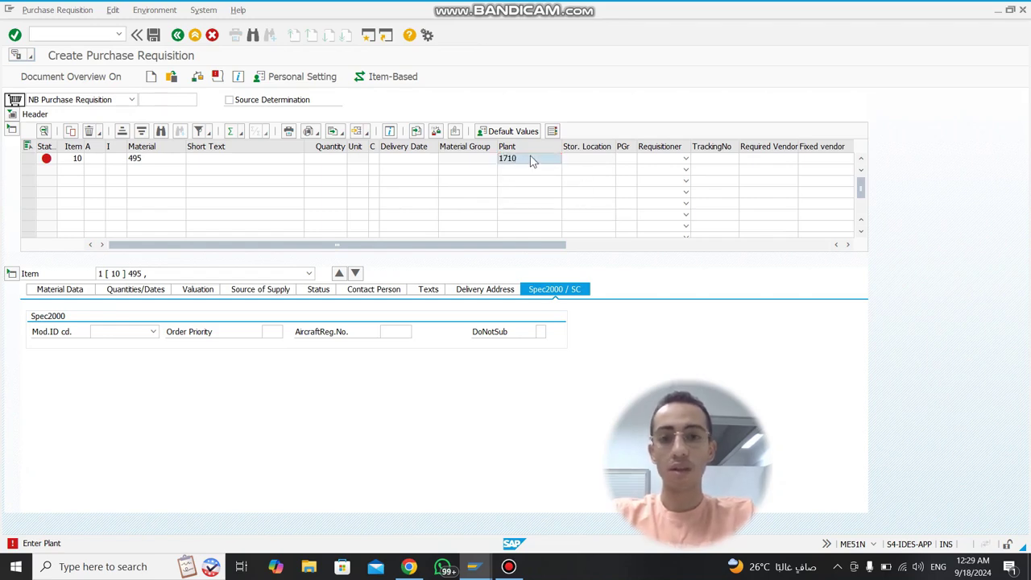
key(Return)
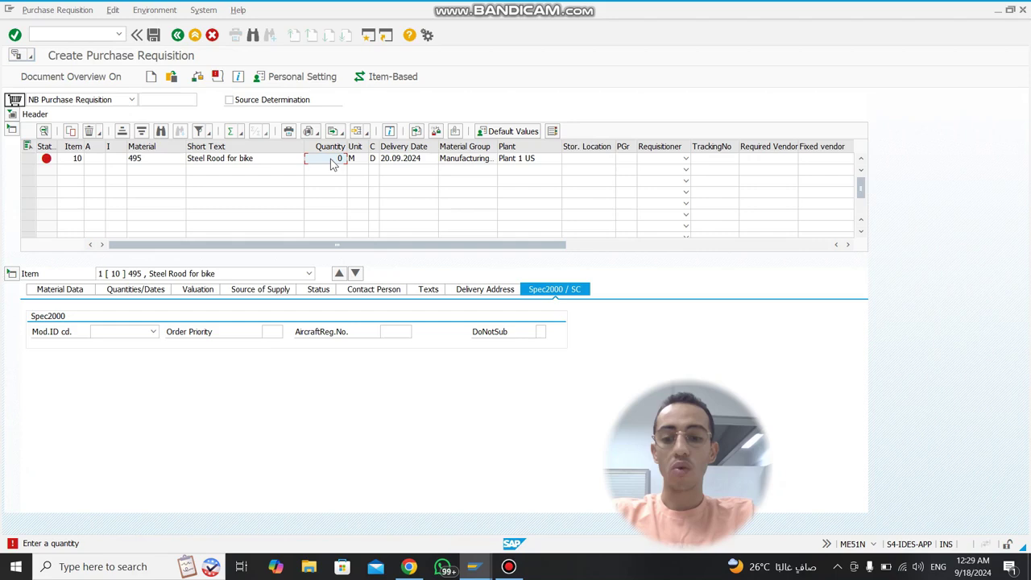
Set the first item's quantity to 15 and its purchasing group to 002.
text(1)
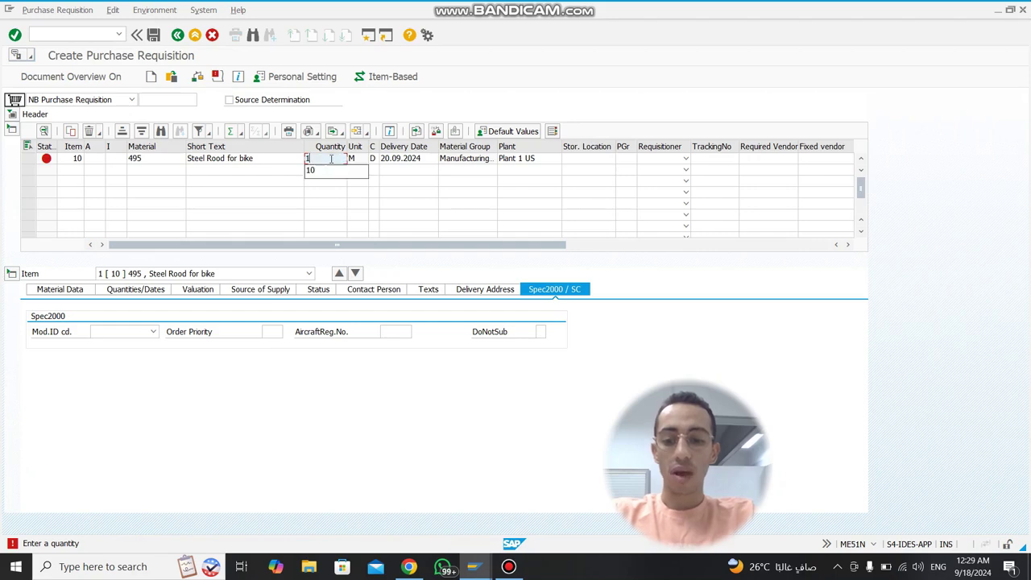
text(5)
key(Return)
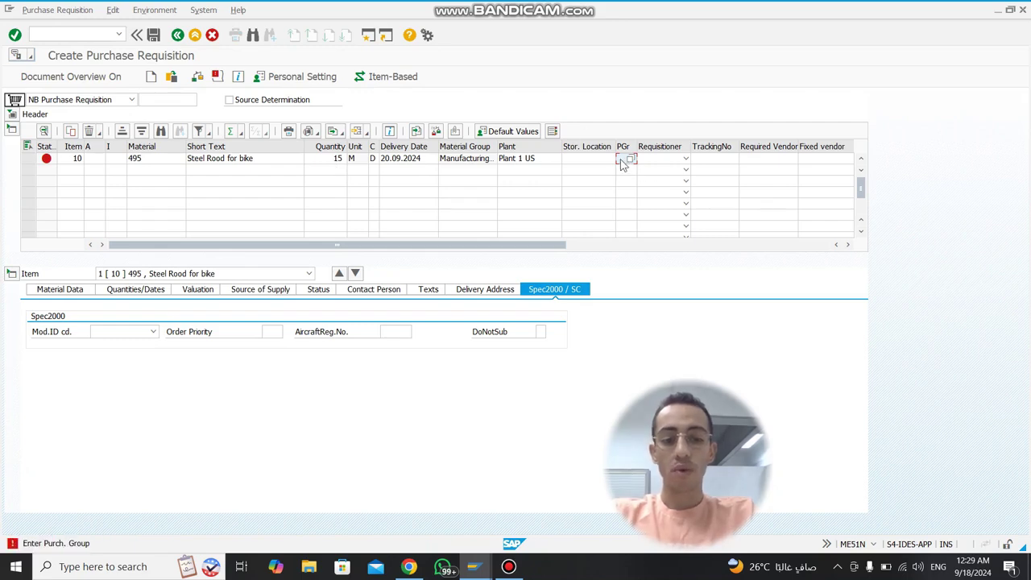
text(002)
key(Return)
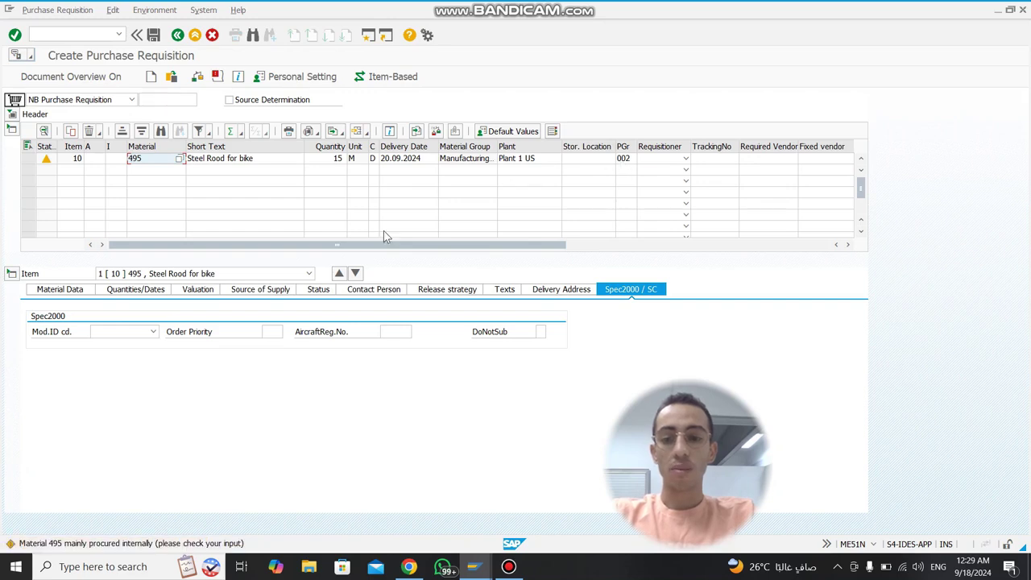
Read the help text and the message list for the warning on item 10, closing both windows.
double_click(18, 545)
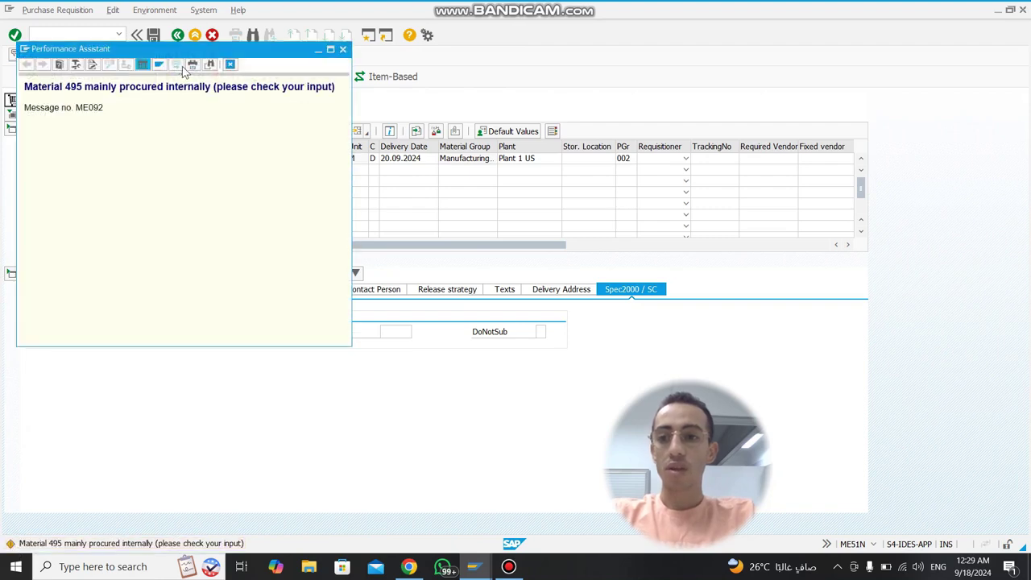
click(343, 51)
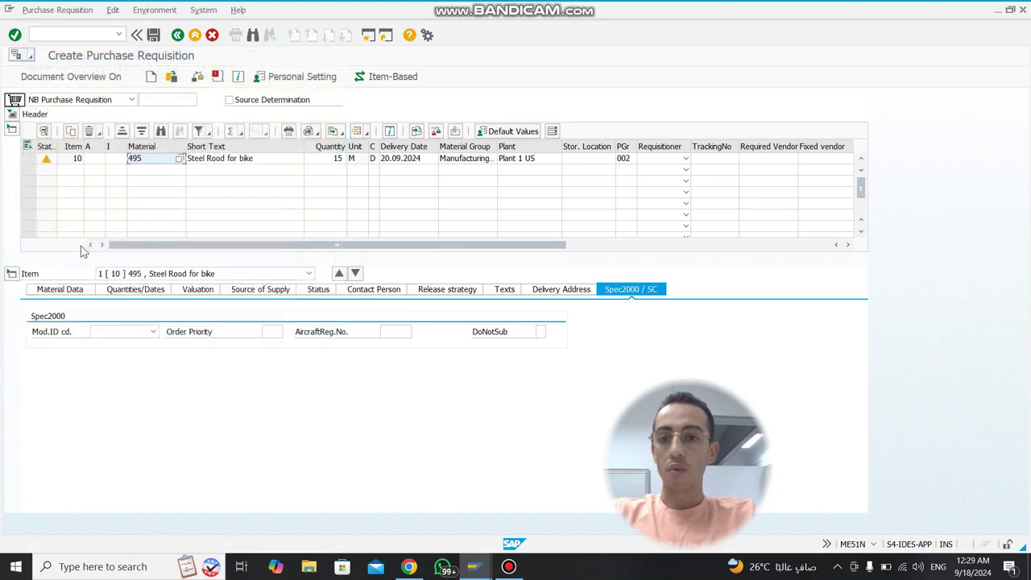
click(46, 160)
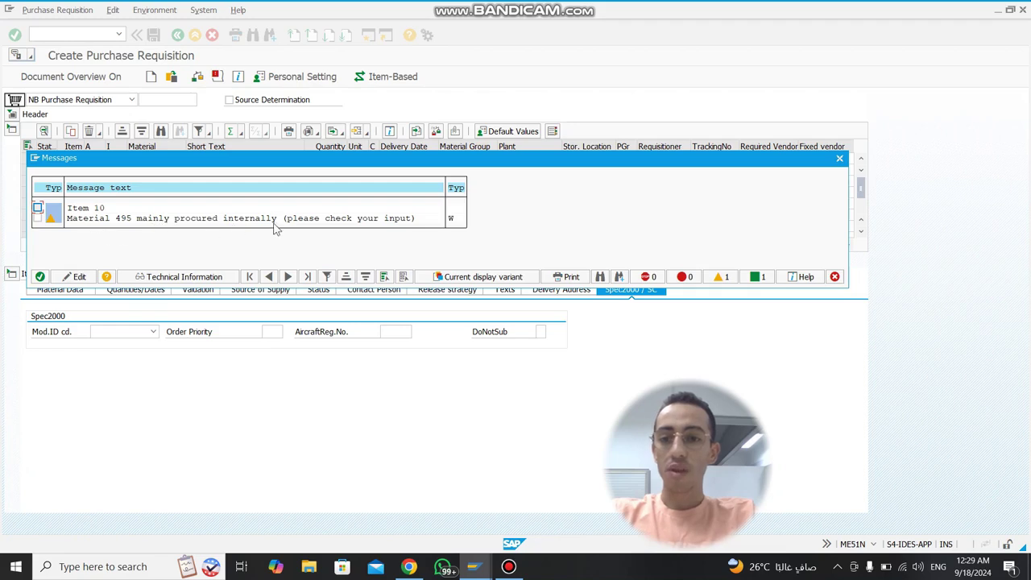
click(835, 276)
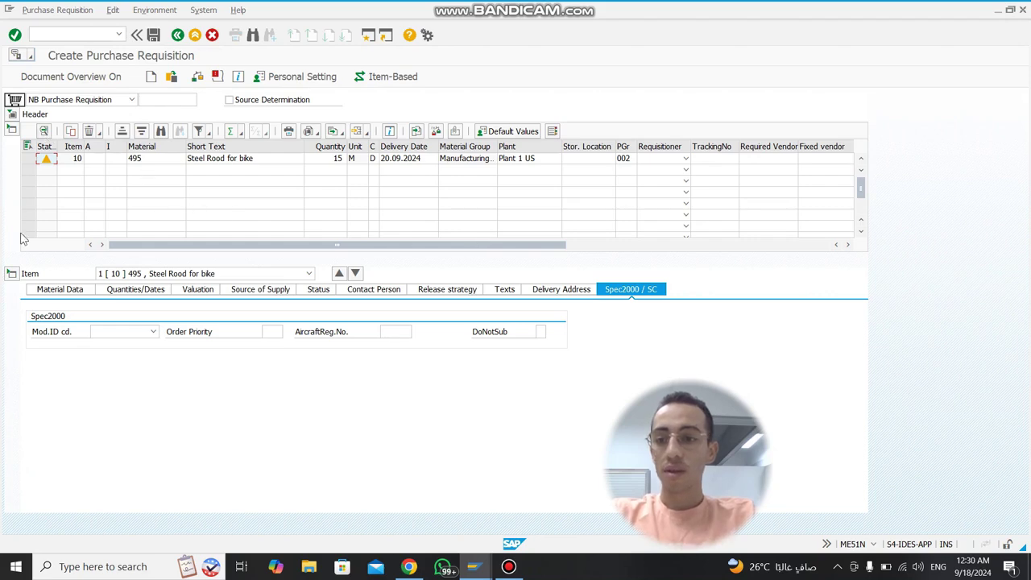
Check the requisition's header texts and the material data in the details of item 10.
click(12, 116)
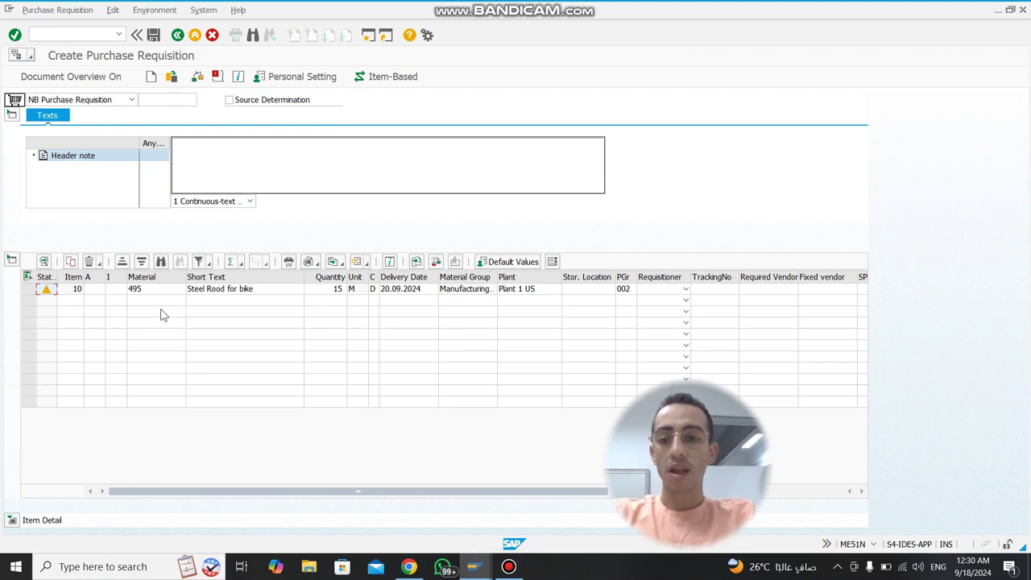
click(13, 520)
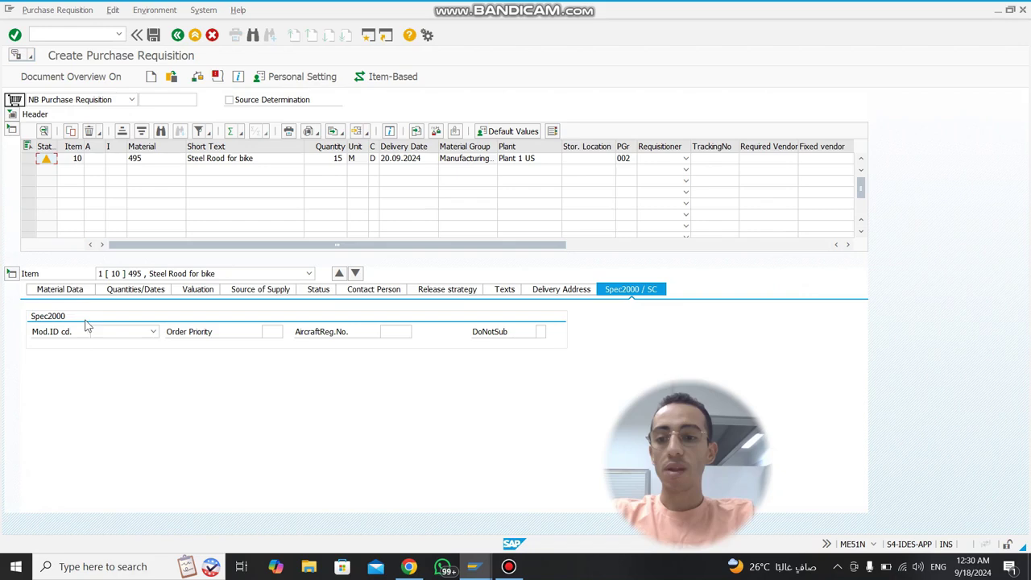
click(70, 295)
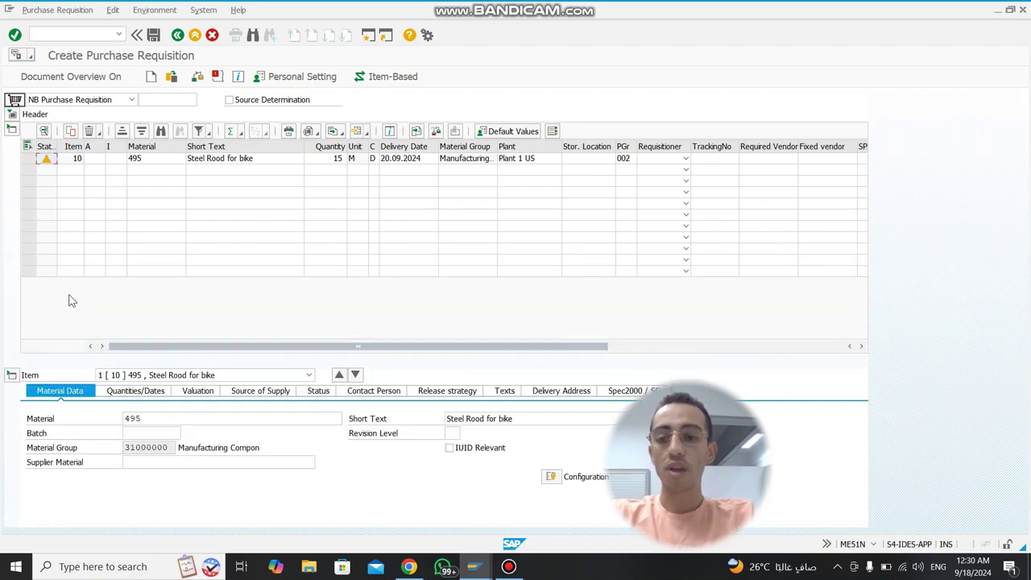
click(308, 376)
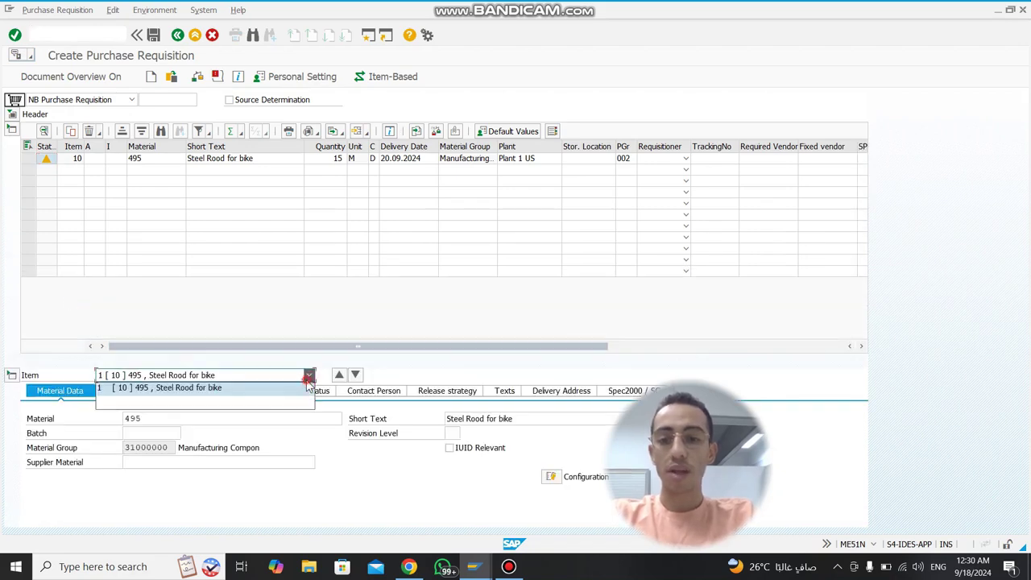
click(252, 396)
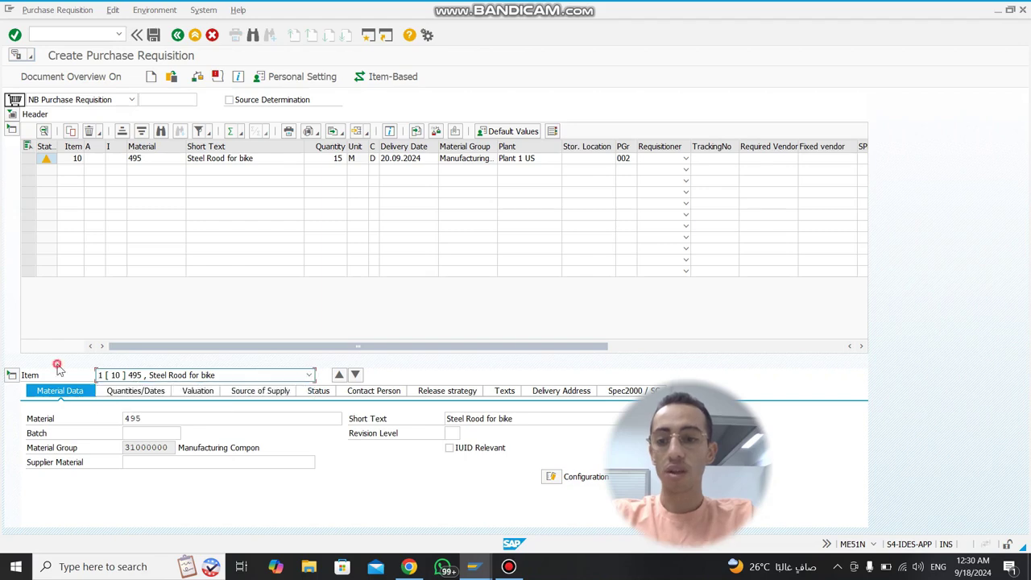
double_click(152, 420)
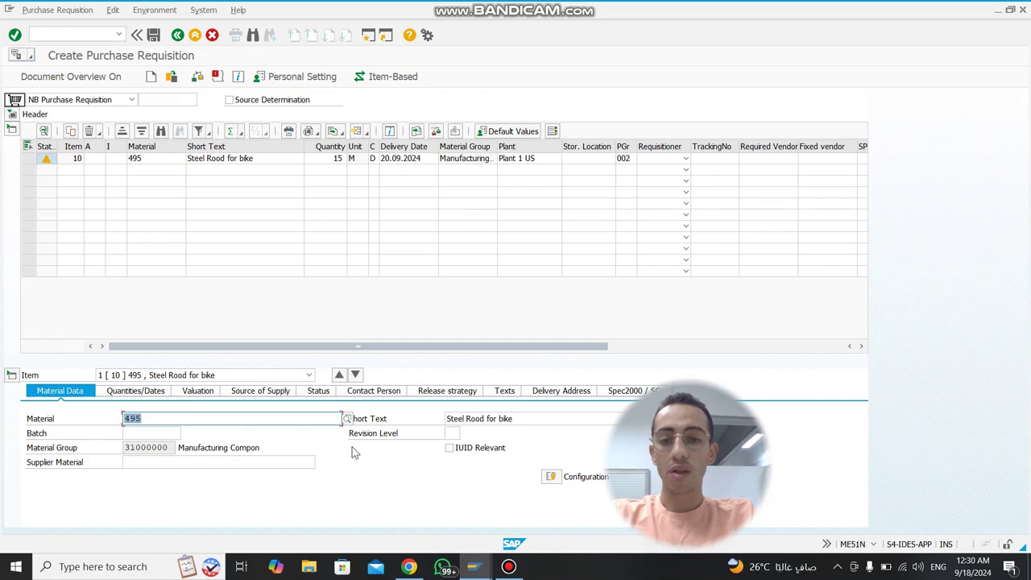
Review the quantities and dates of item 10 and its valuation price.
click(154, 394)
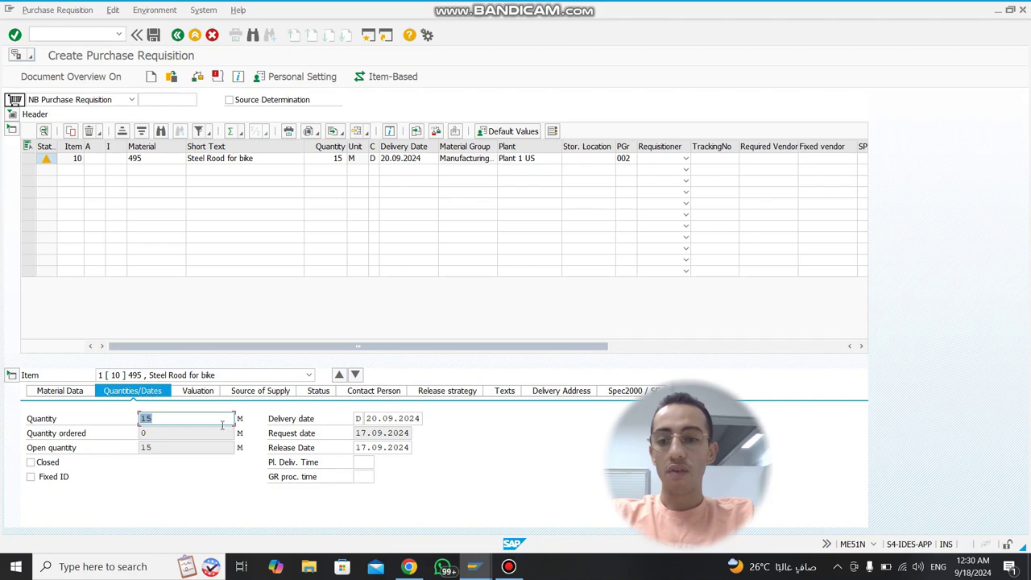
click(199, 391)
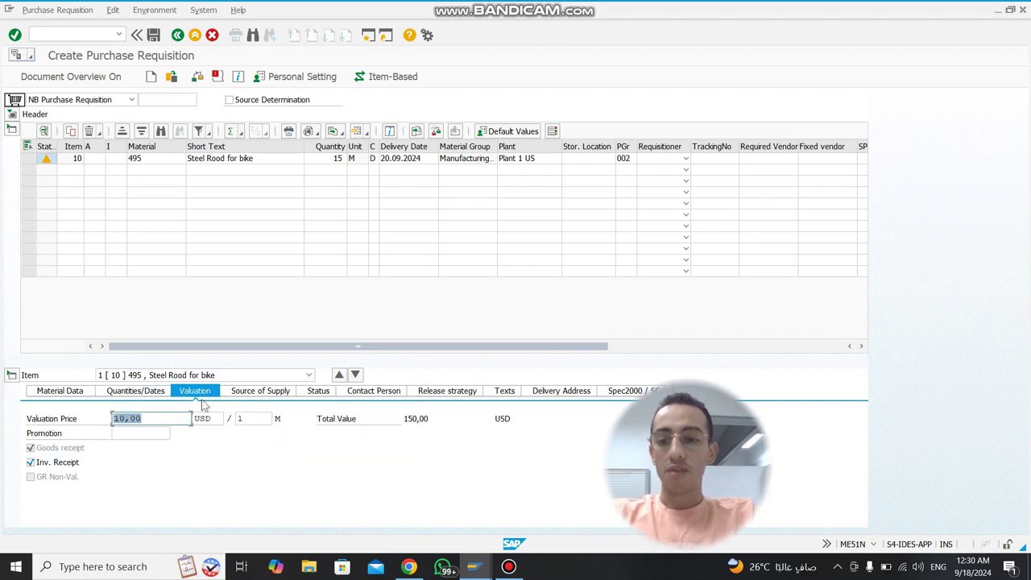
click(152, 418)
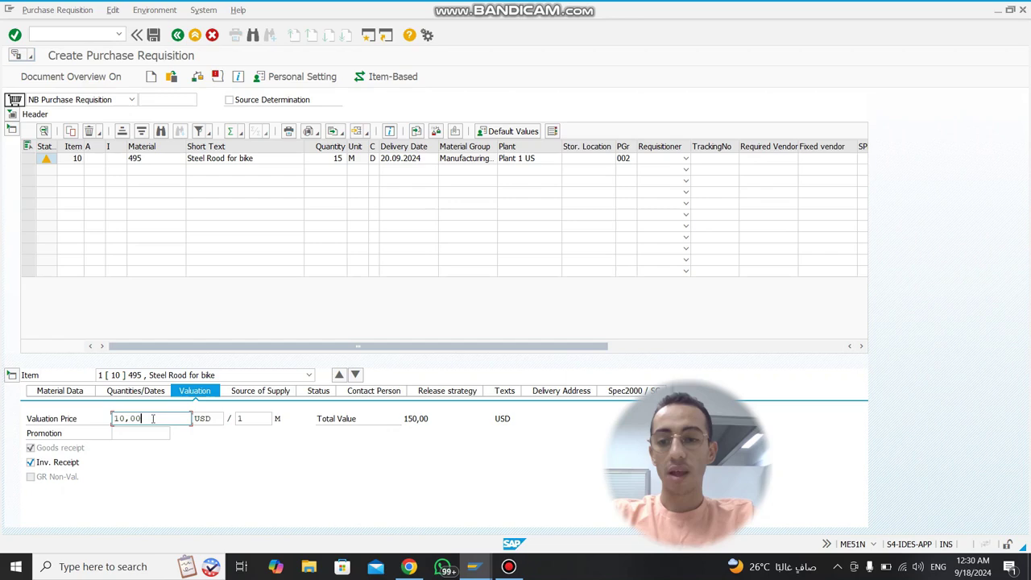
drag(152, 419, 113, 419)
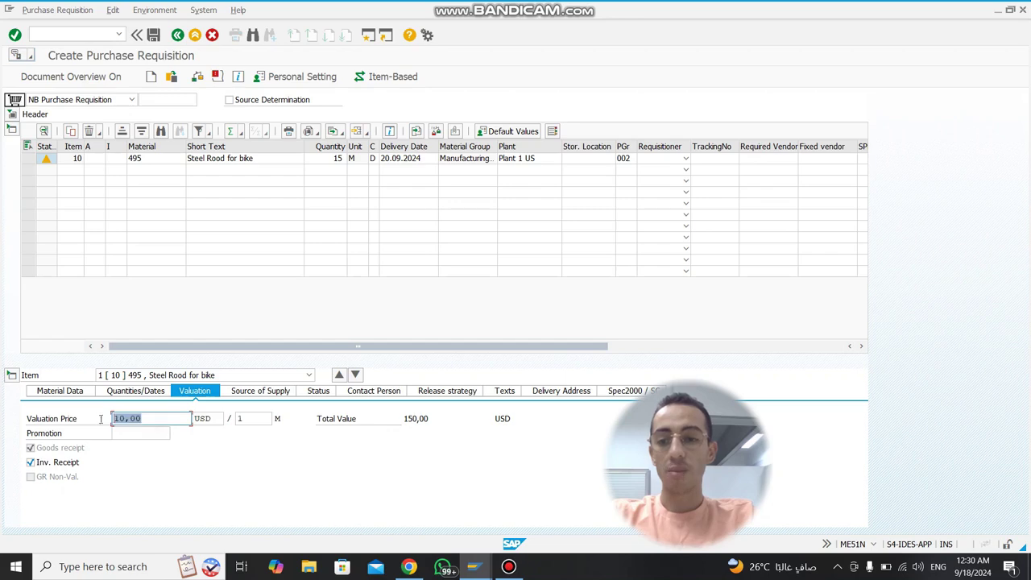
Review the source of supply, status, contact person and release strategy details of item 10.
click(256, 393)
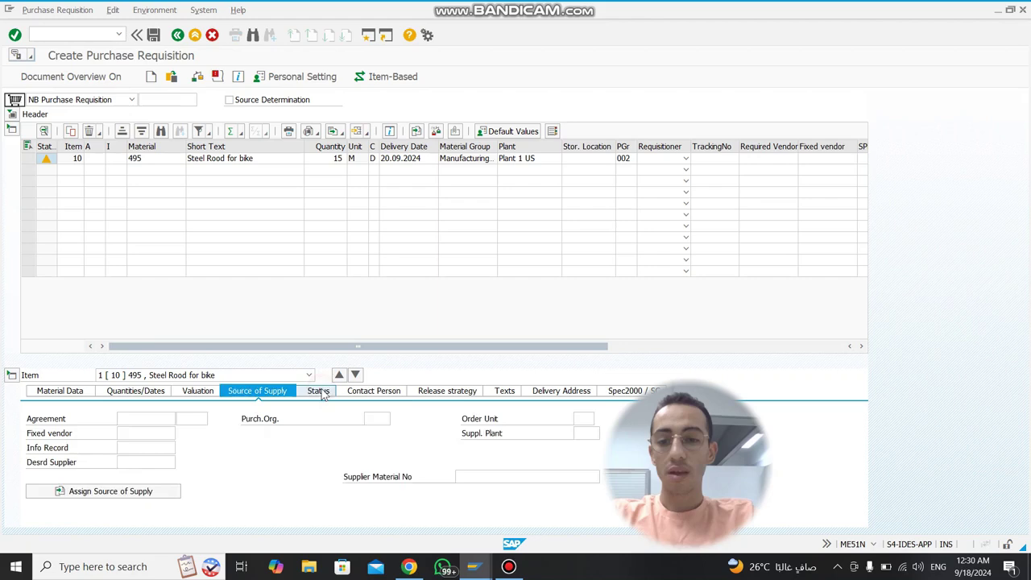
click(320, 392)
click(373, 394)
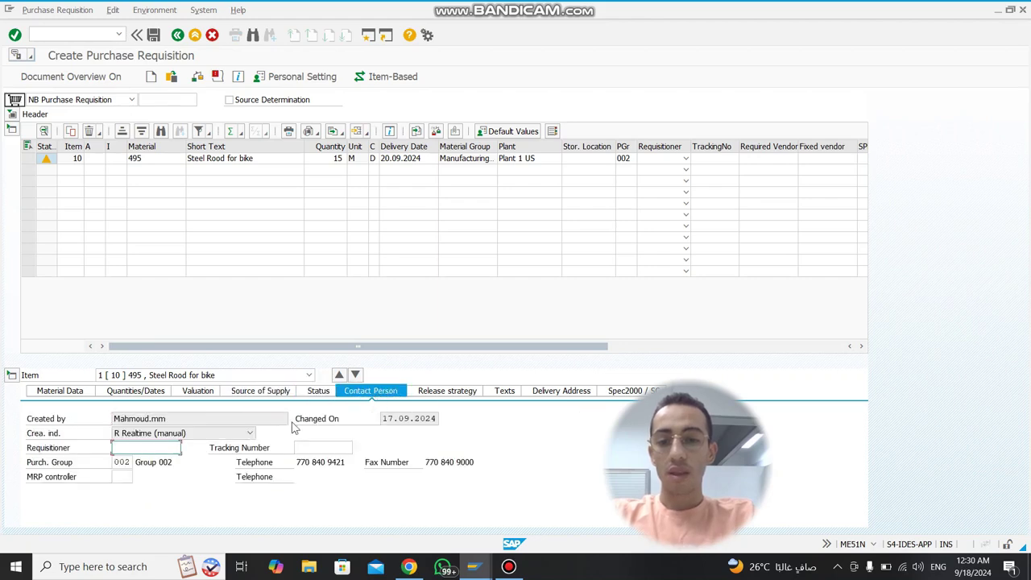
drag(173, 419, 101, 427)
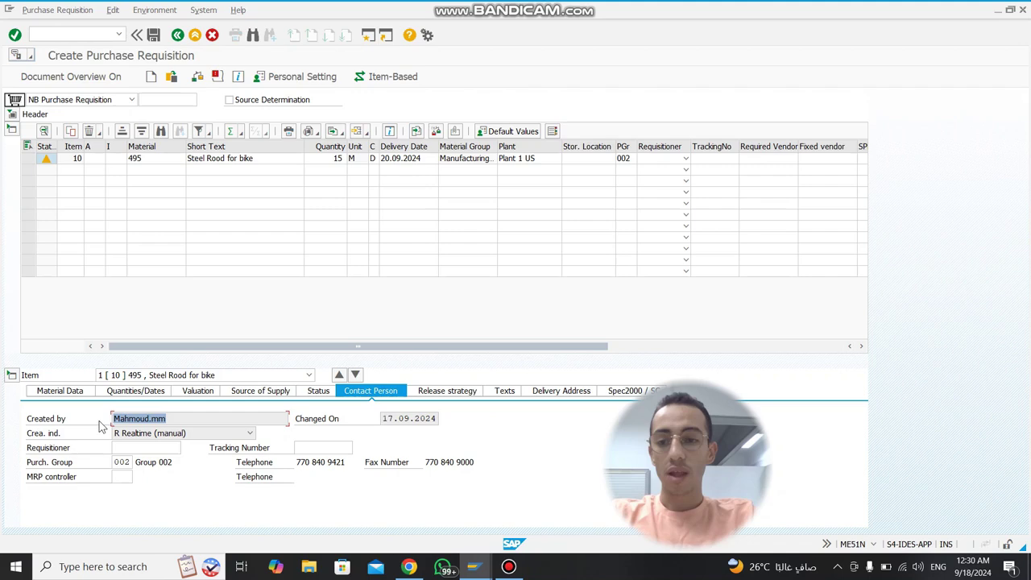
drag(385, 419, 470, 421)
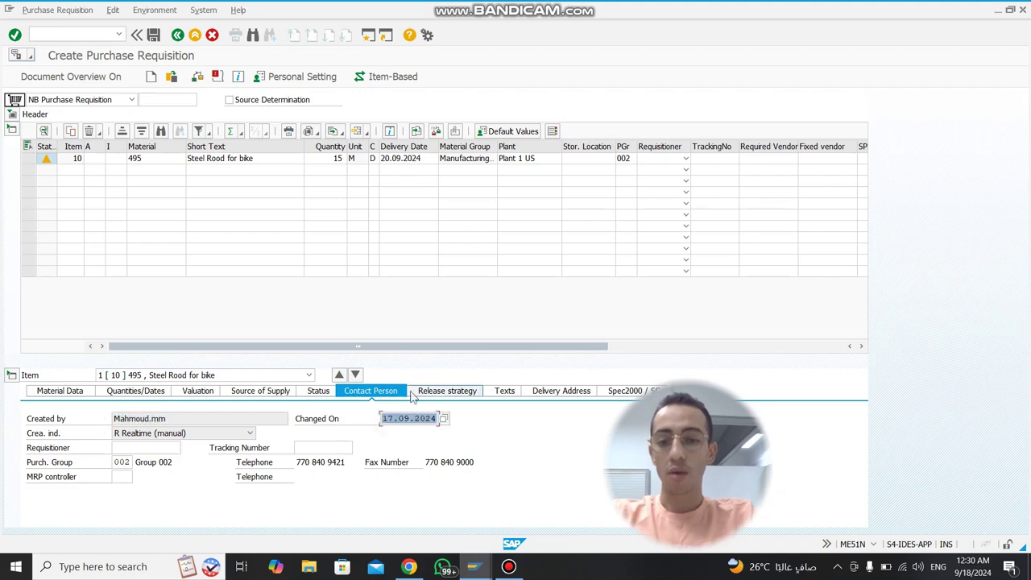
click(438, 396)
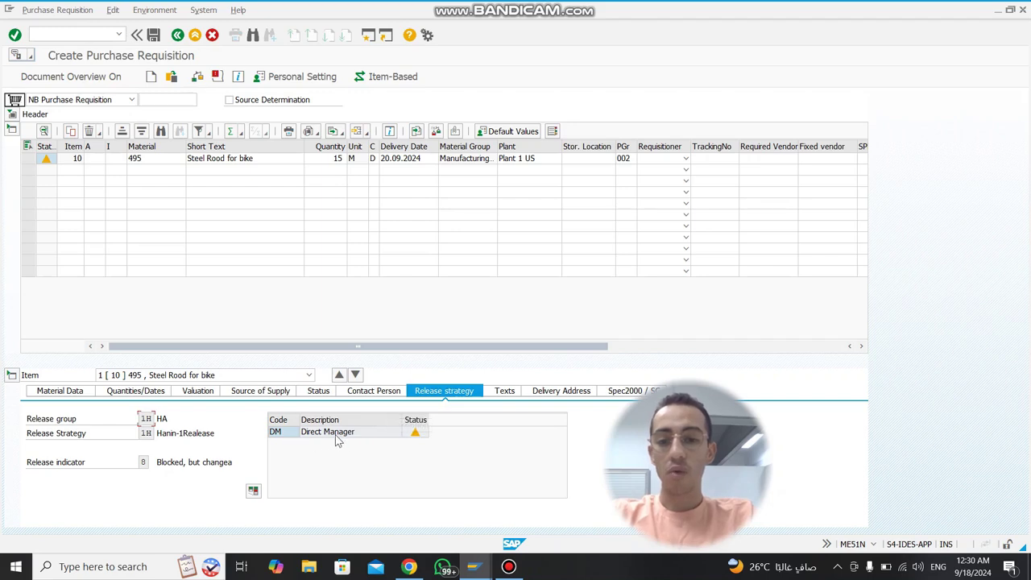
Review the delivery address and Spec2000 details of item 10, ending on its material data.
click(541, 392)
click(611, 392)
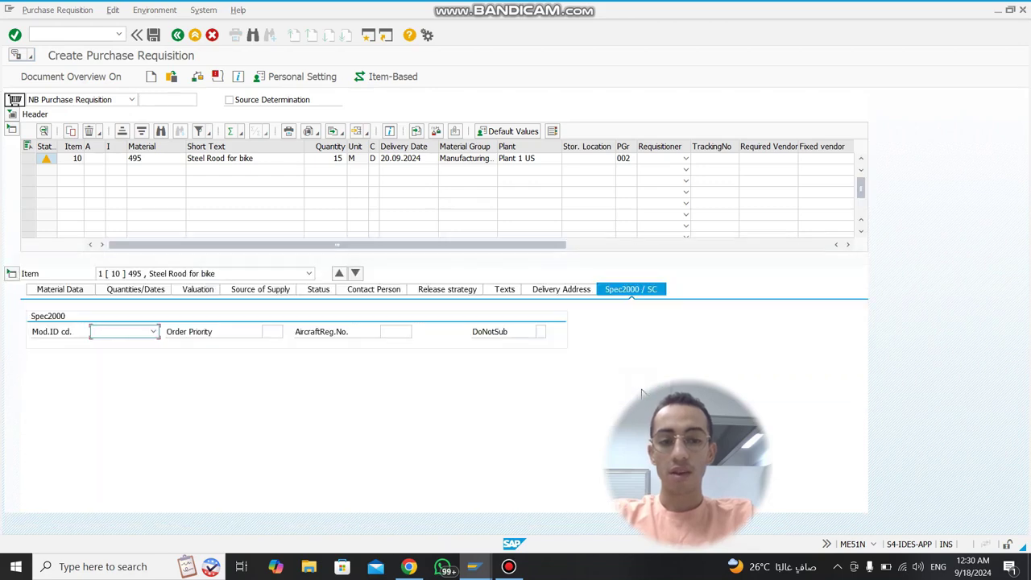
click(56, 290)
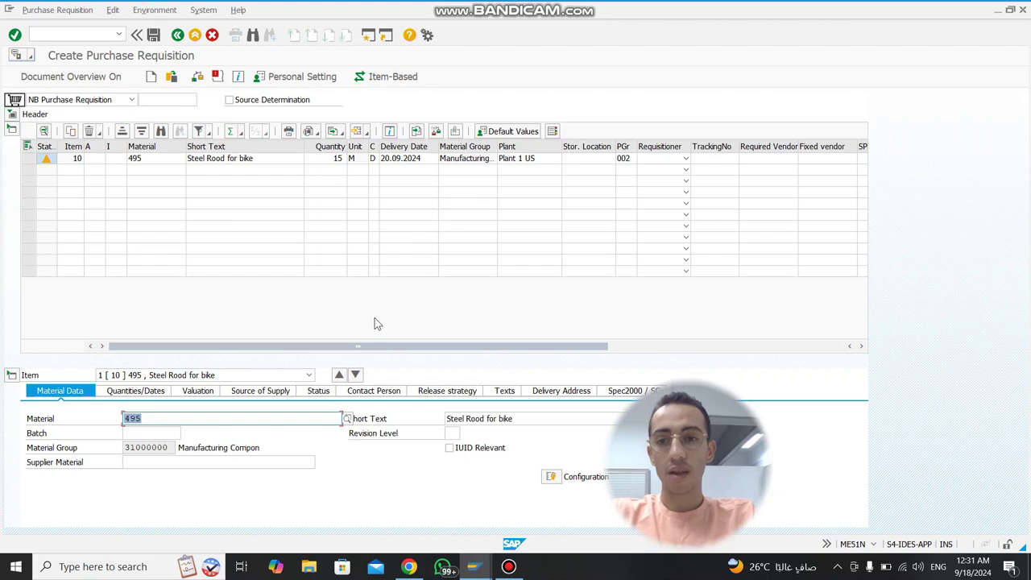
Save the purchase requisition and copy its number from the long text of the confirmation message.
click(153, 36)
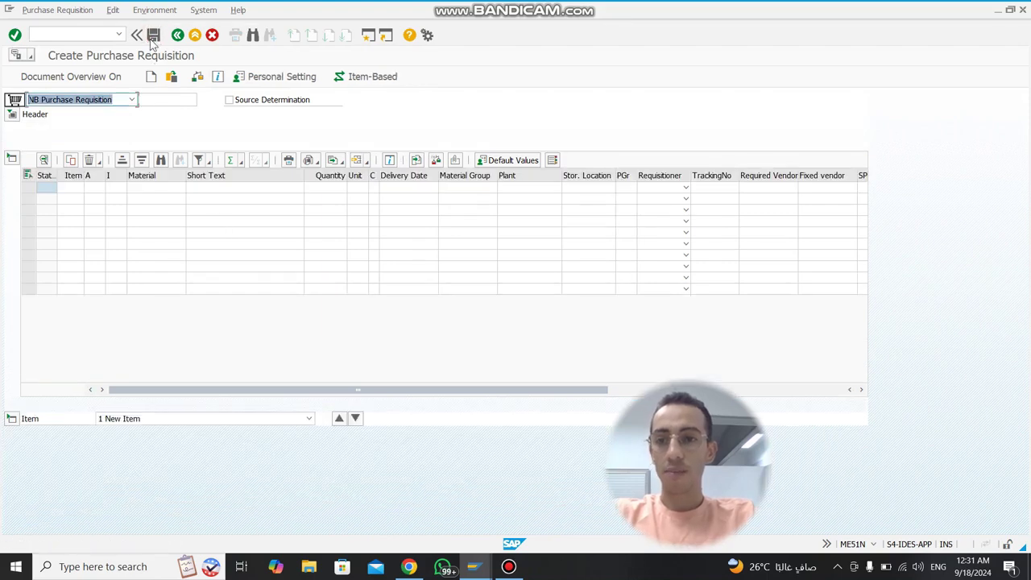
double_click(92, 545)
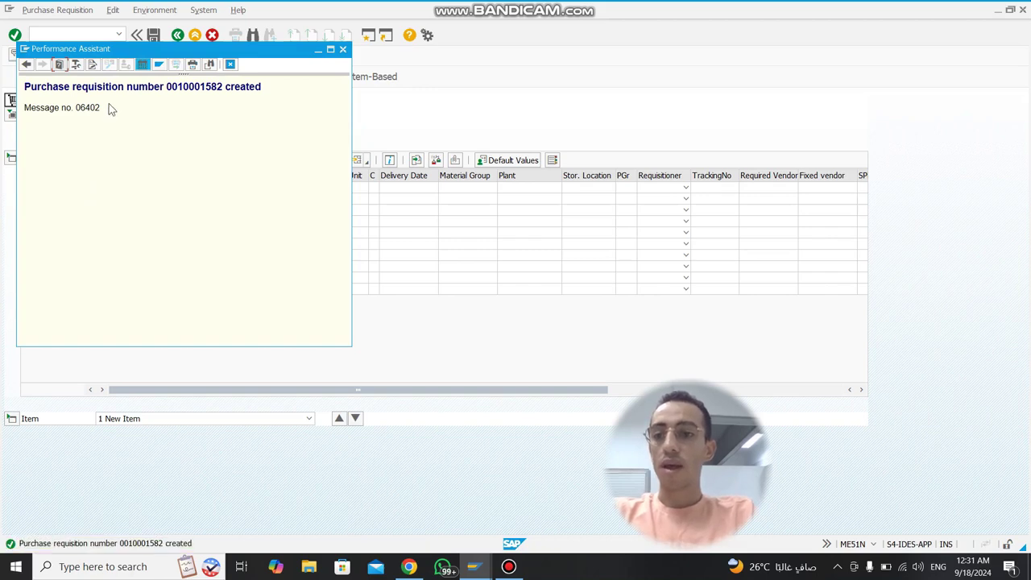
double_click(186, 87)
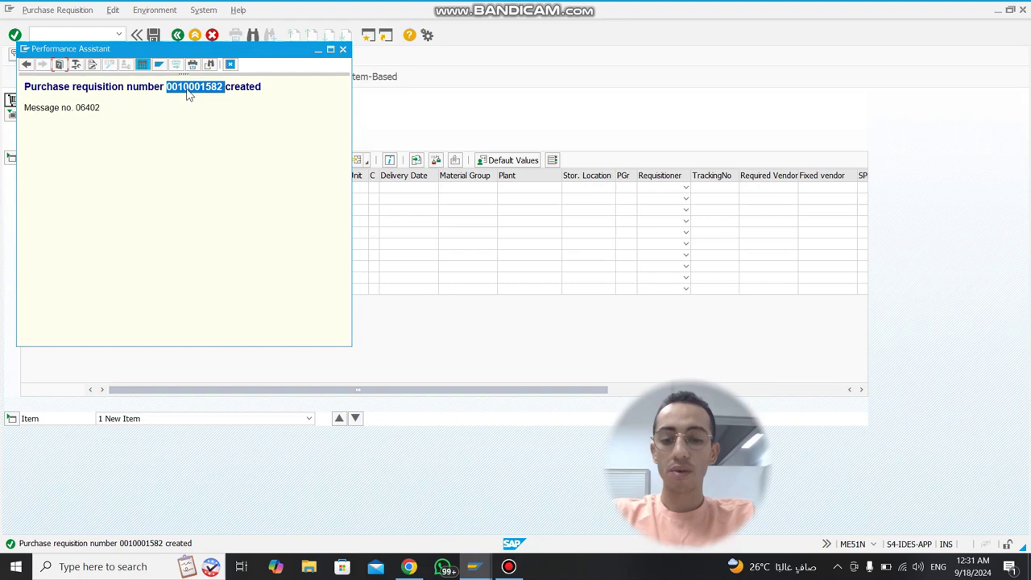
right_click(215, 88)
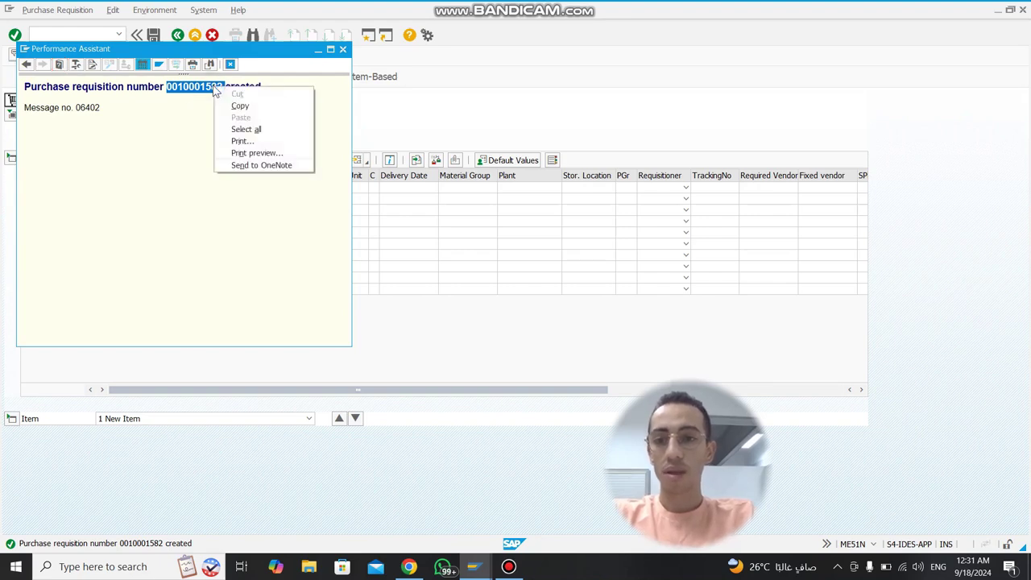
click(240, 105)
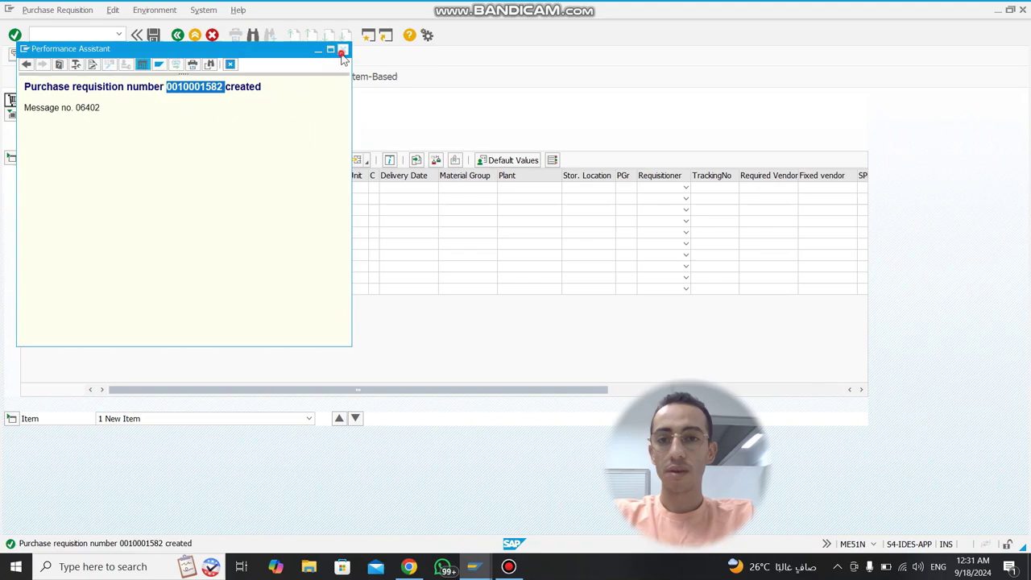
click(342, 49)
Leave the requisition creation with /n and start transaction ME5A.
click(34, 33)
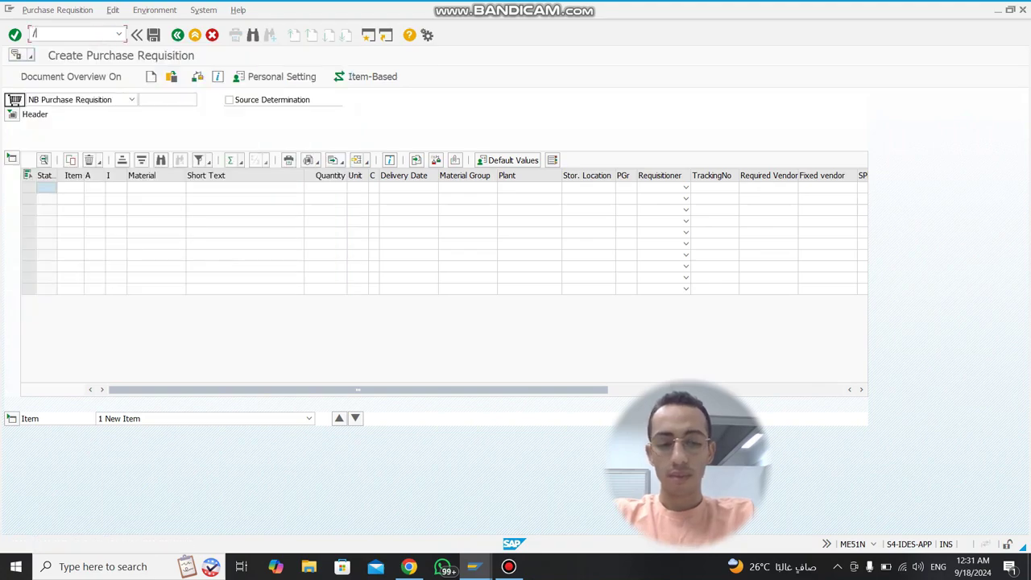
text(/n)
key(Return)
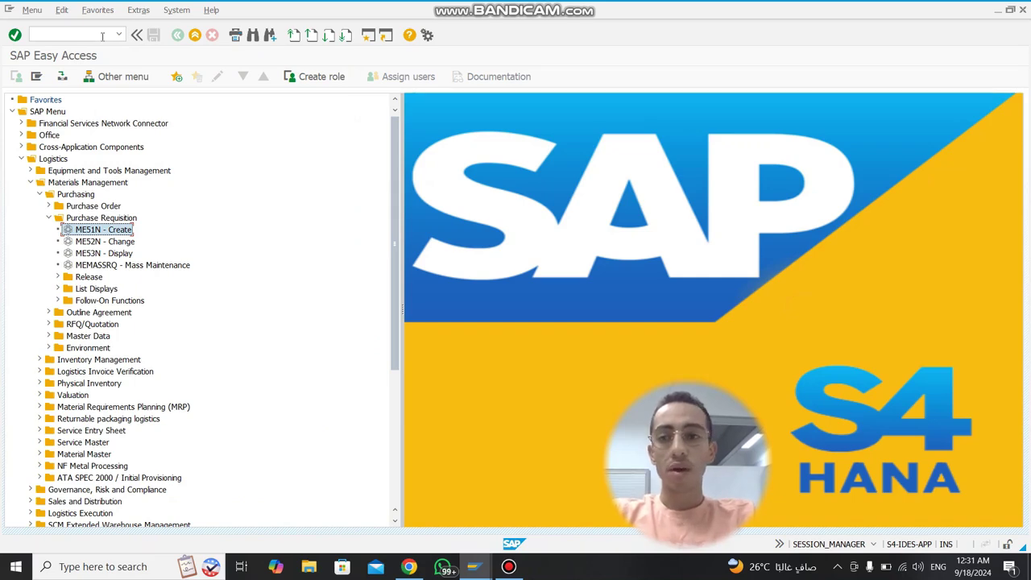
click(72, 37)
text(m)
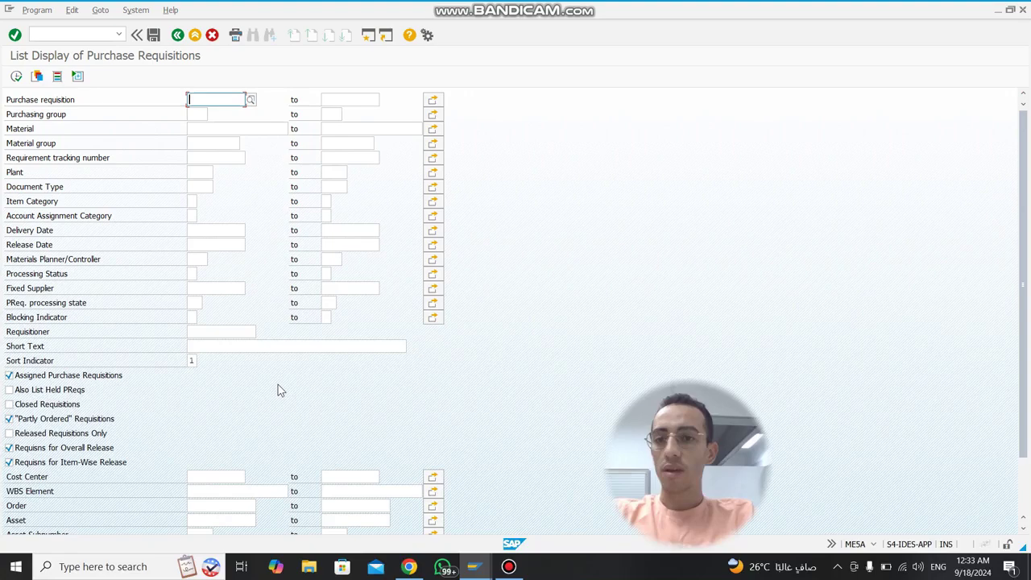
List the purchase requisitions for material 495.
click(207, 115)
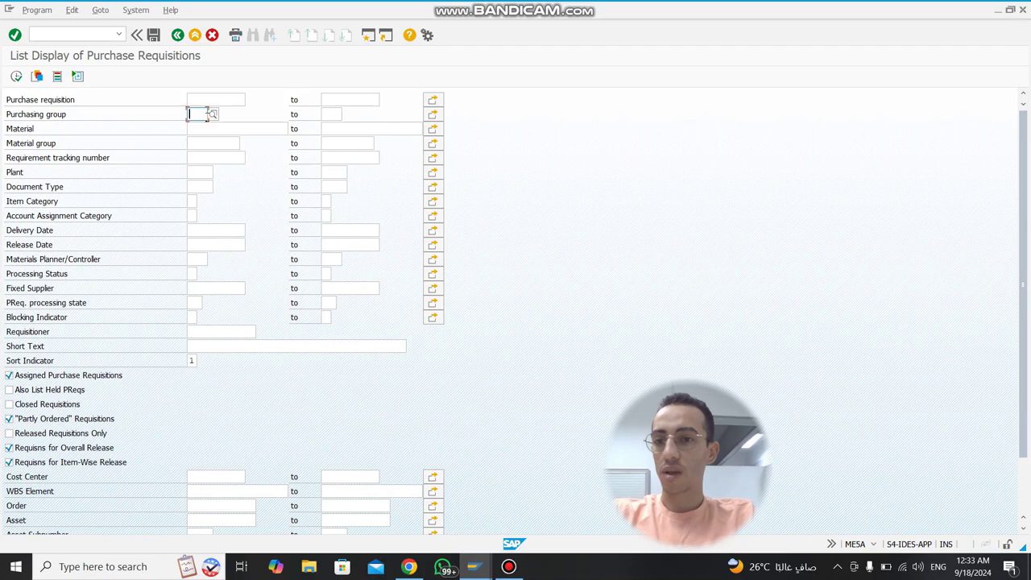
click(208, 129)
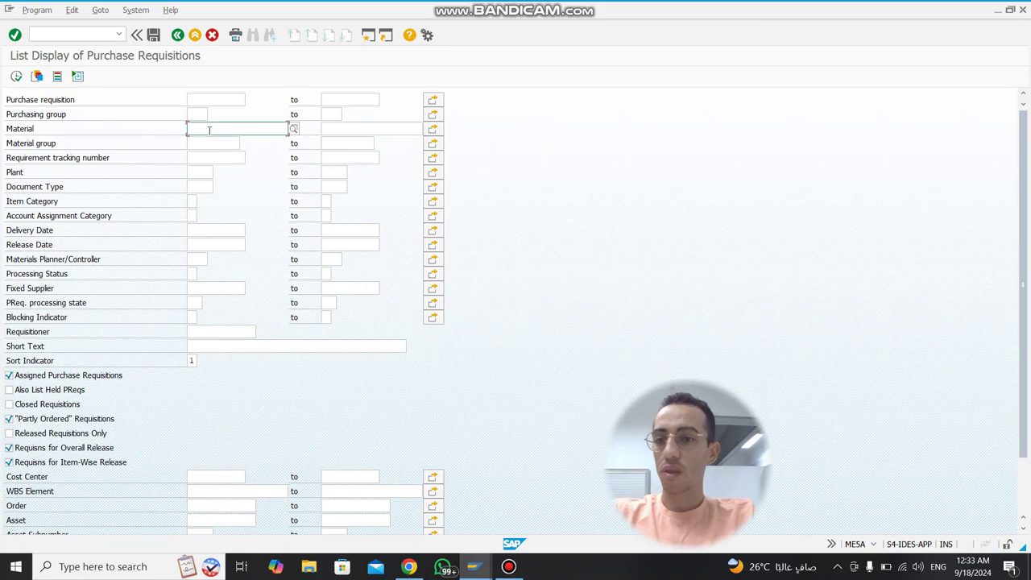
text(495)
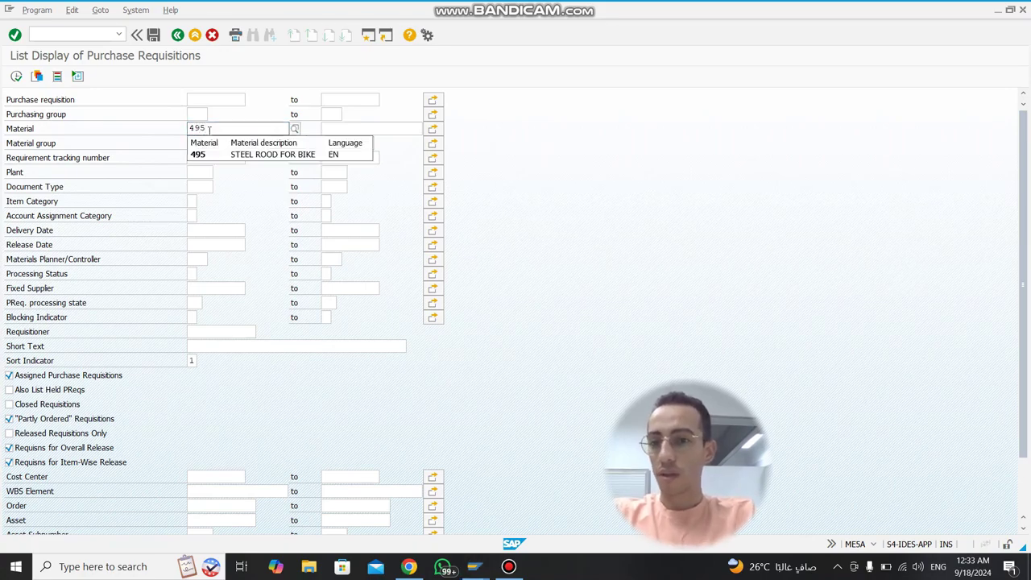
key(Down)
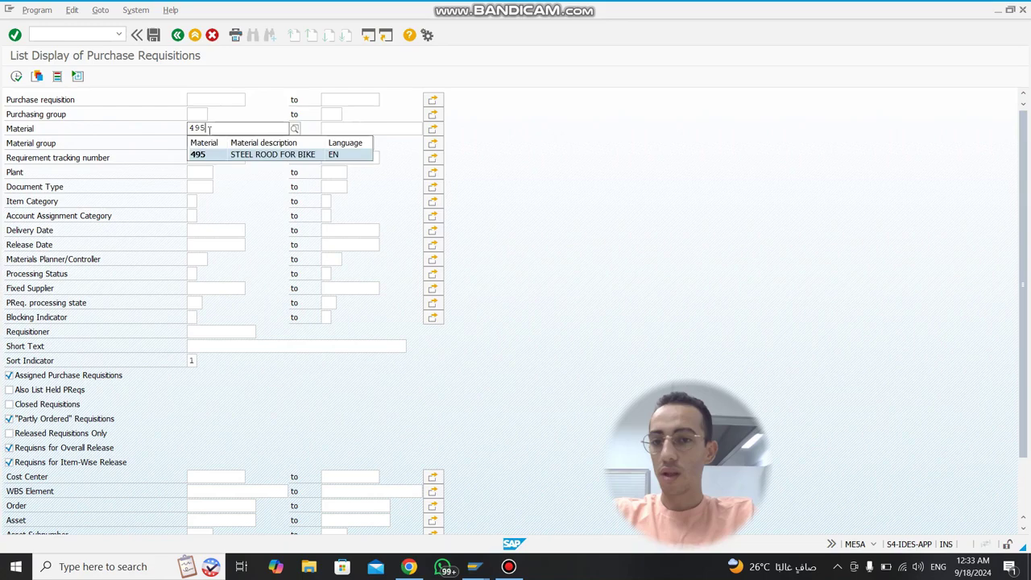
key(Return)
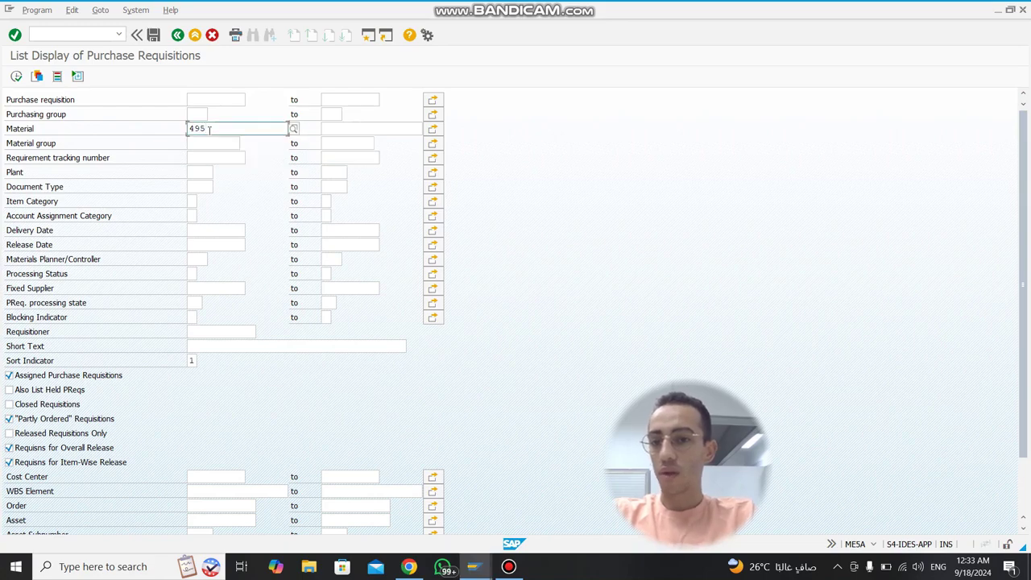
click(16, 77)
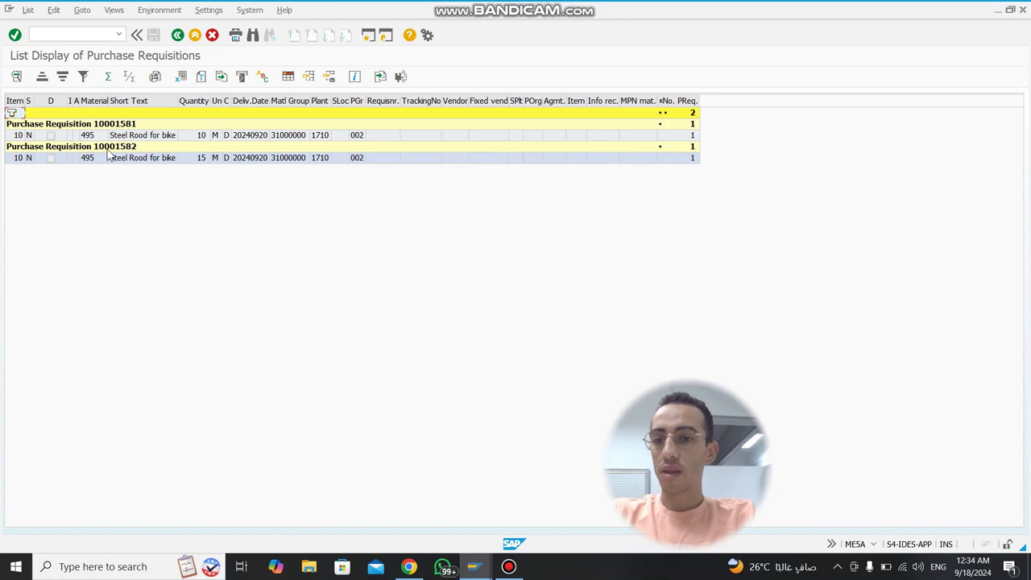
Display item 10 of the 15 m requisition from the list and return to the selection criteria.
click(110, 148)
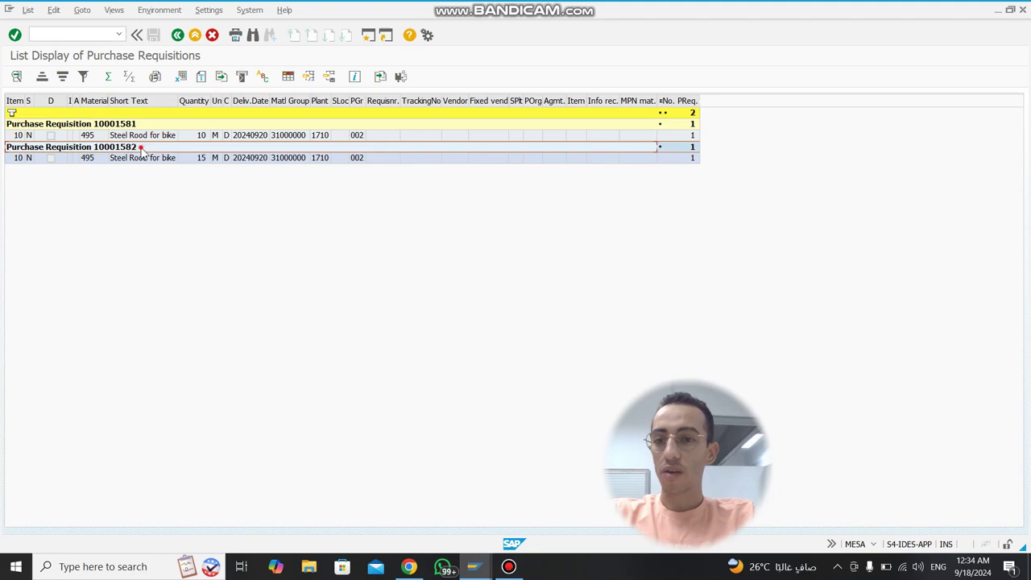
double_click(21, 158)
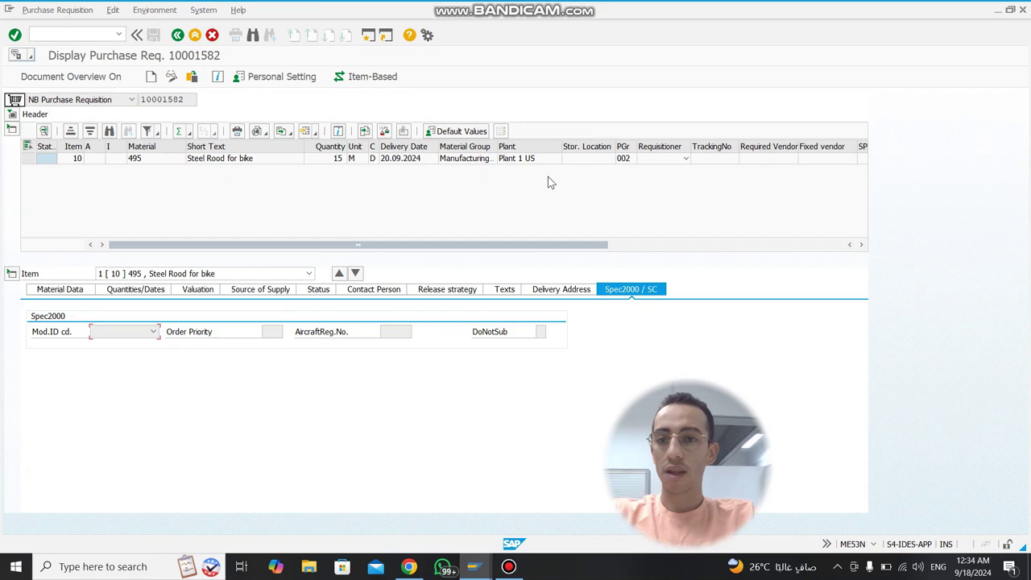
click(178, 35)
click(177, 36)
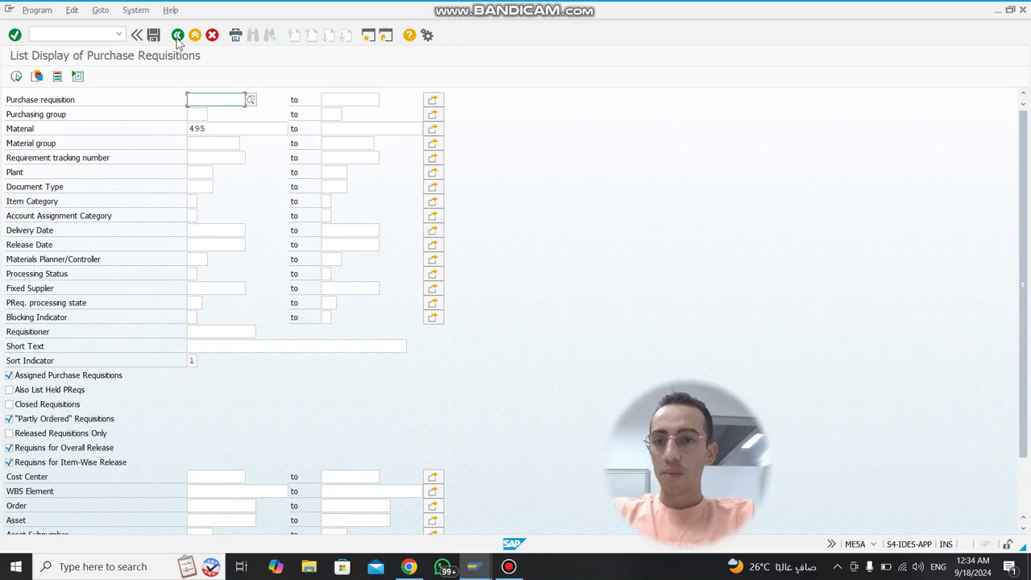
Clear the material criterion and list only the requisition with the copied purchase requisition number.
double_click(227, 127)
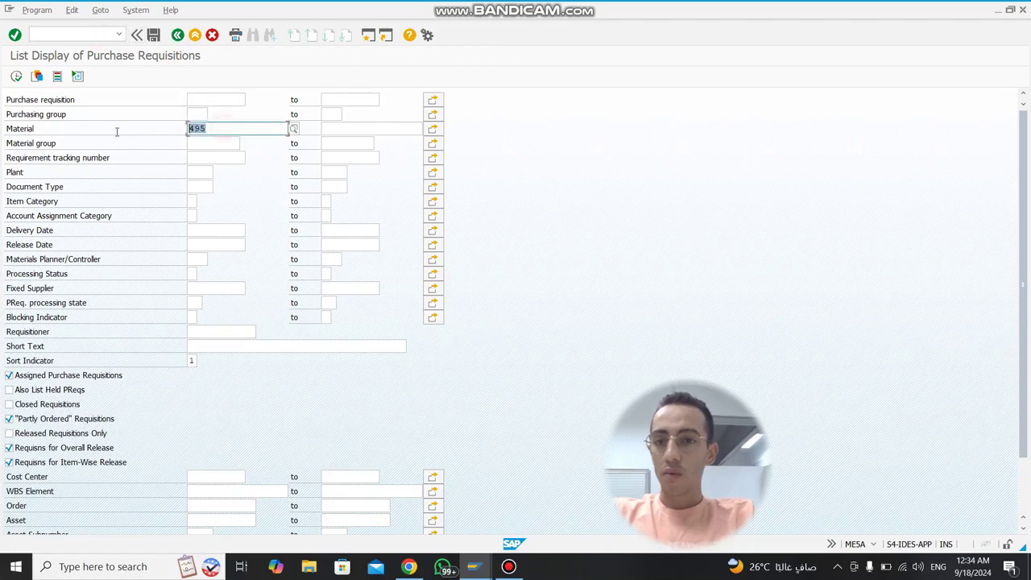
key(Delete)
click(196, 98)
key(ctrl+v)
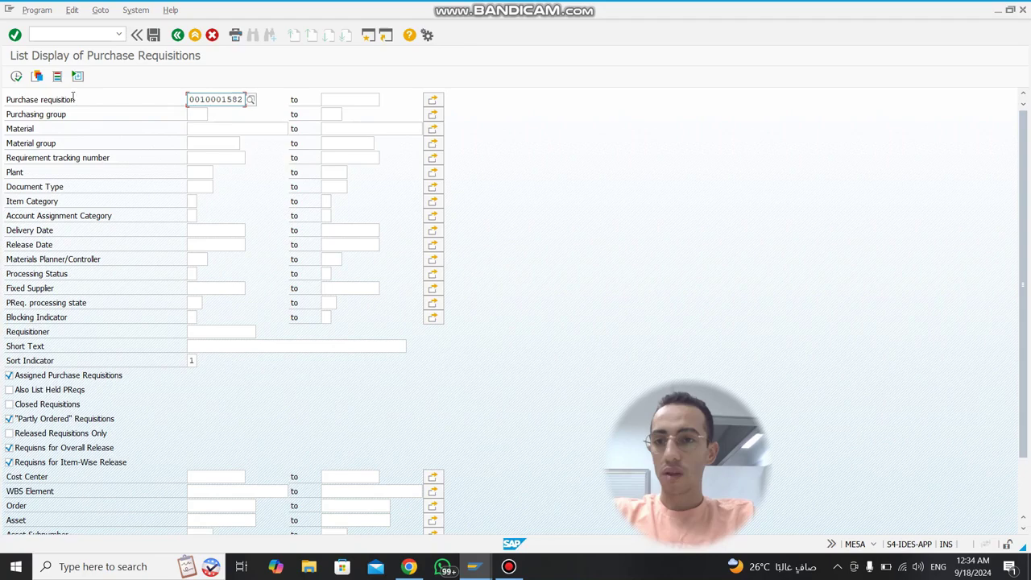
click(16, 76)
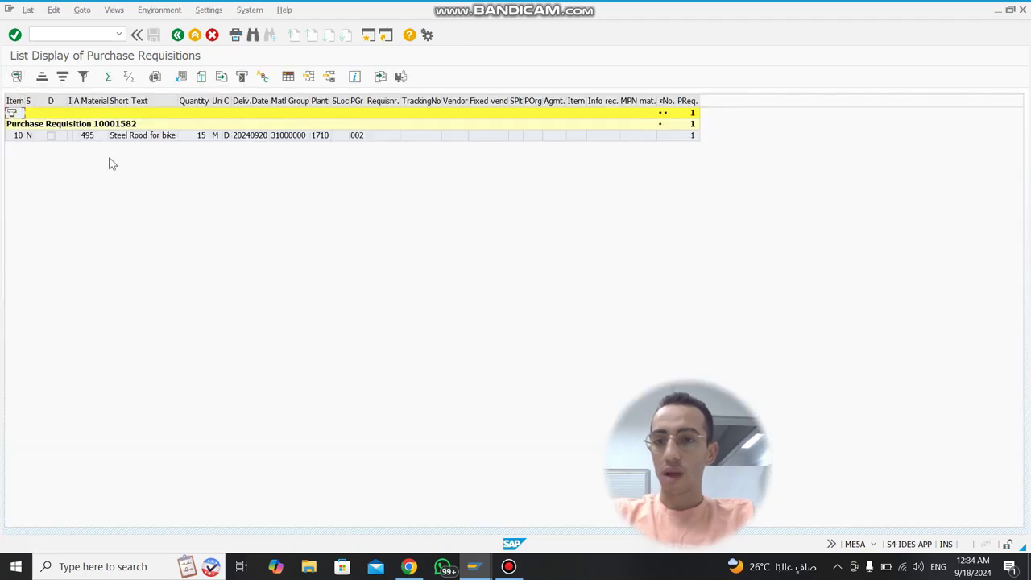
Open item 10 of the listed requisition and check its release strategy.
click(28, 137)
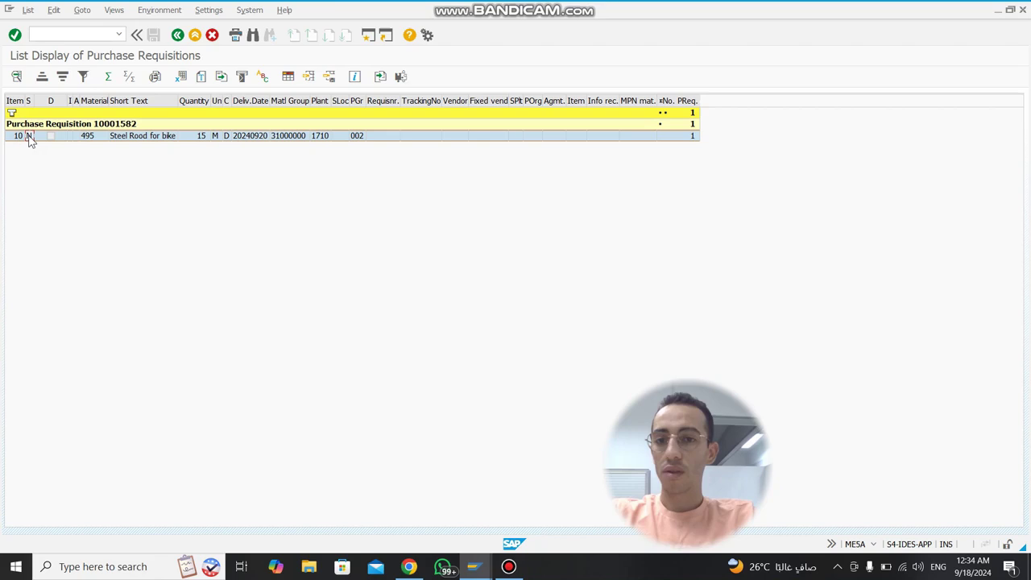
double_click(21, 137)
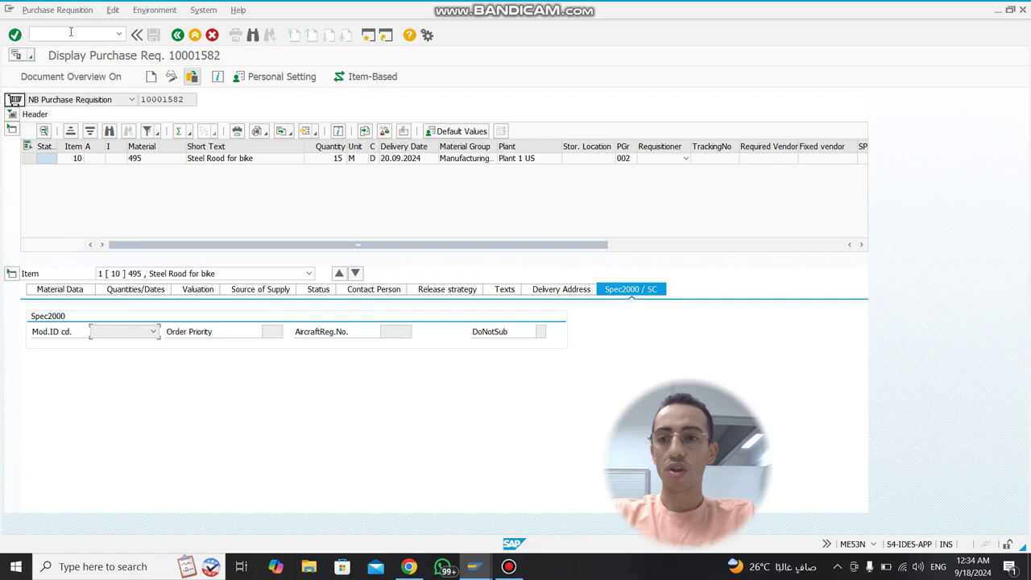
click(439, 290)
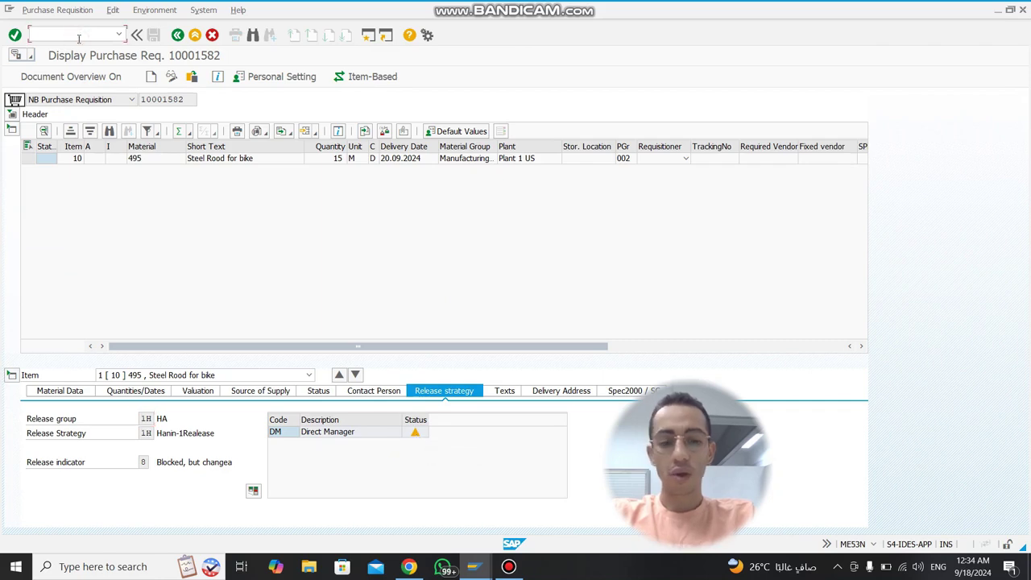
Leave the display with /n, start transaction ME54N and load the newly created 15 m purchase requisition.
text(/n)
key(Return)
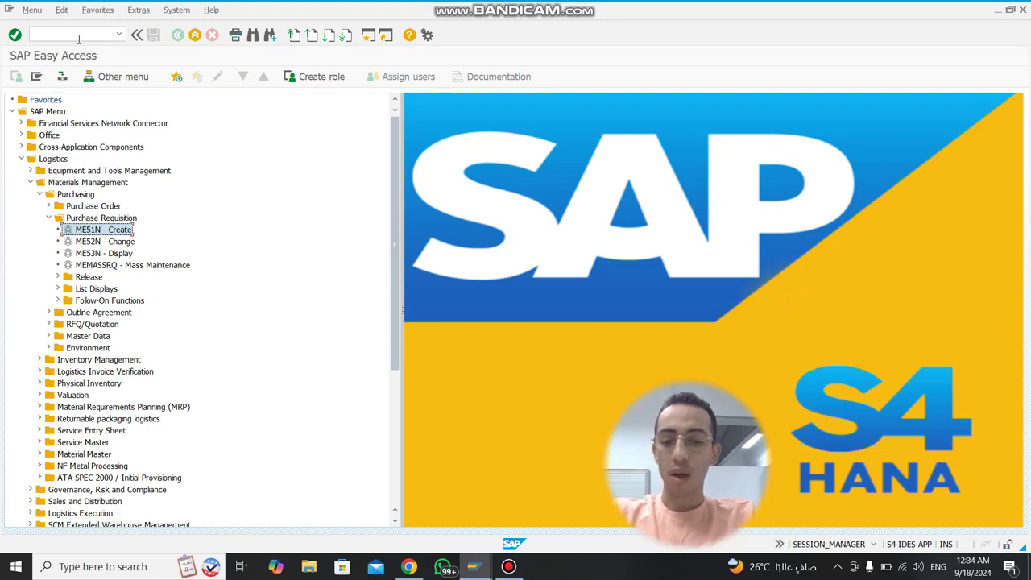
click(79, 34)
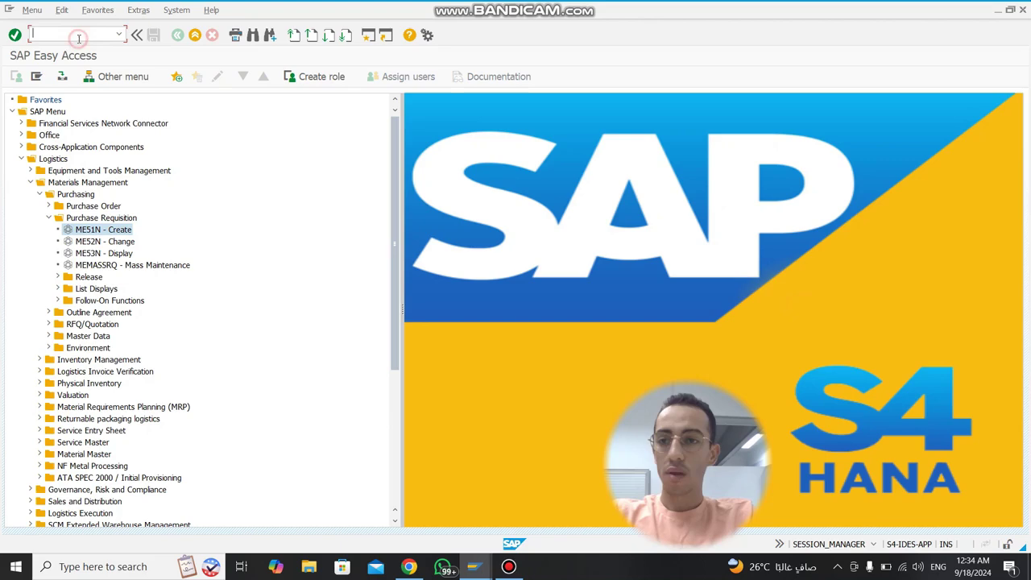
text(me54n)
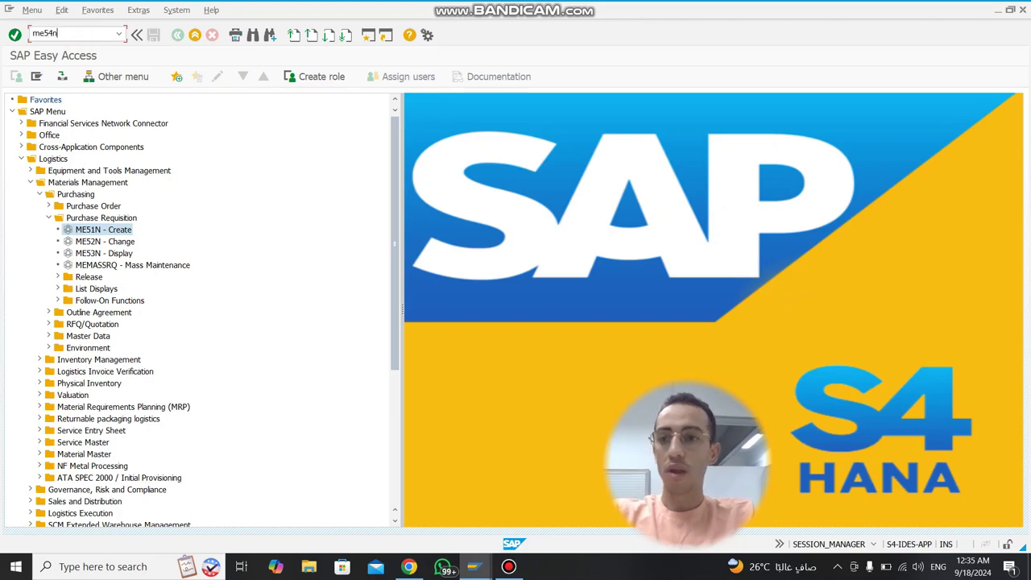
key(Return)
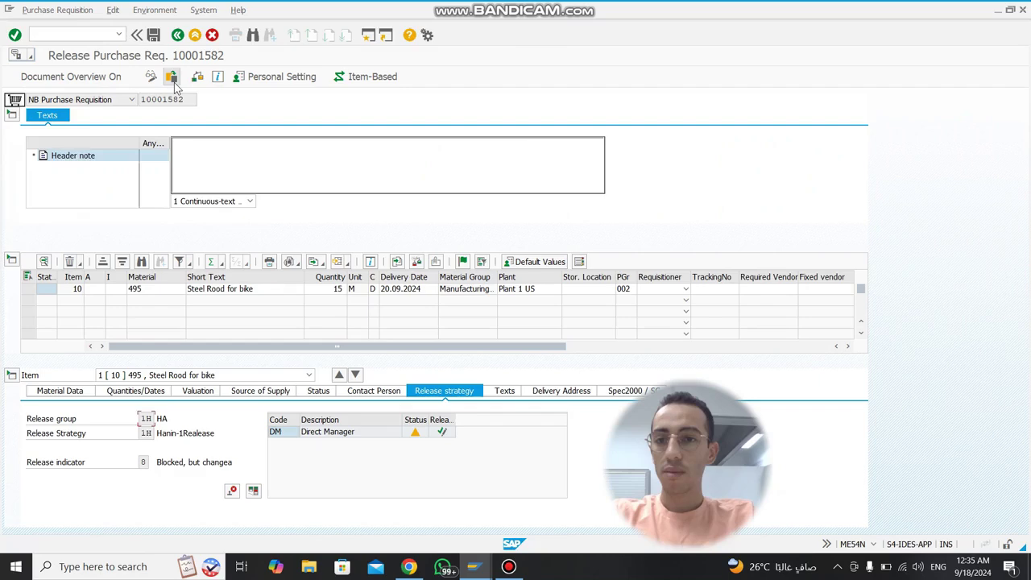
click(172, 77)
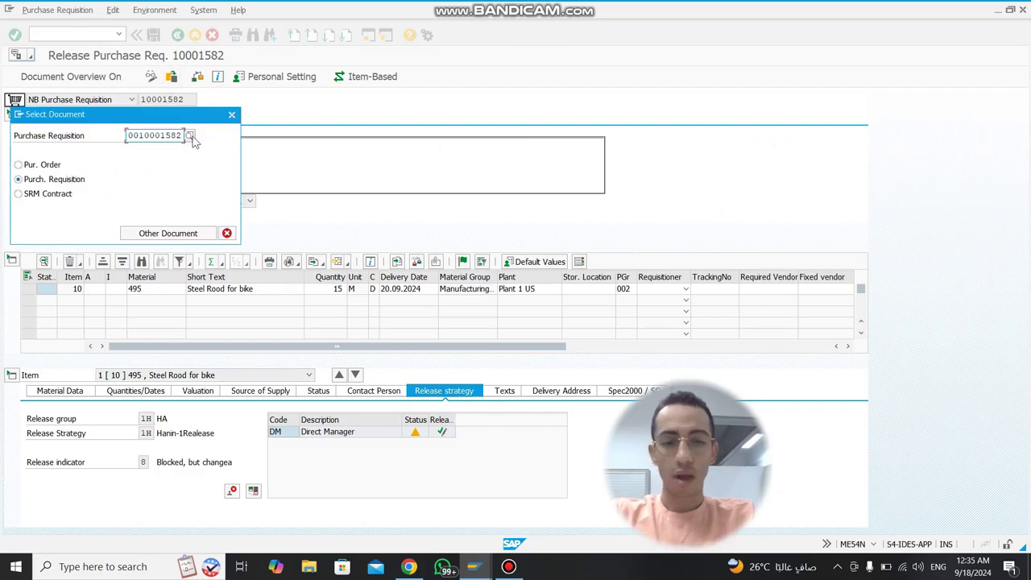
key(Return)
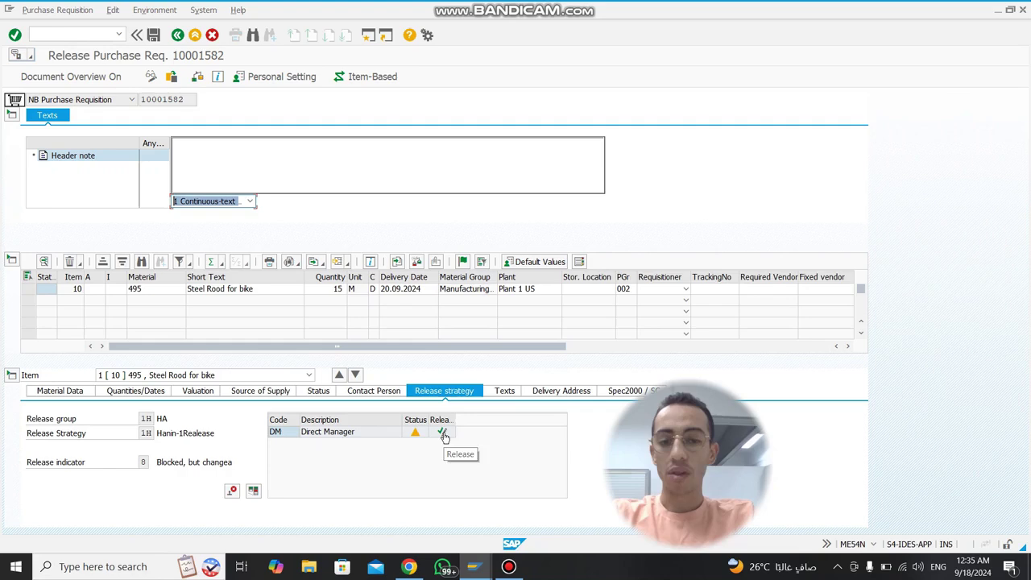
Release the requisition with release code DM (Direct Manager), save it, and read the long text of the save message.
click(444, 435)
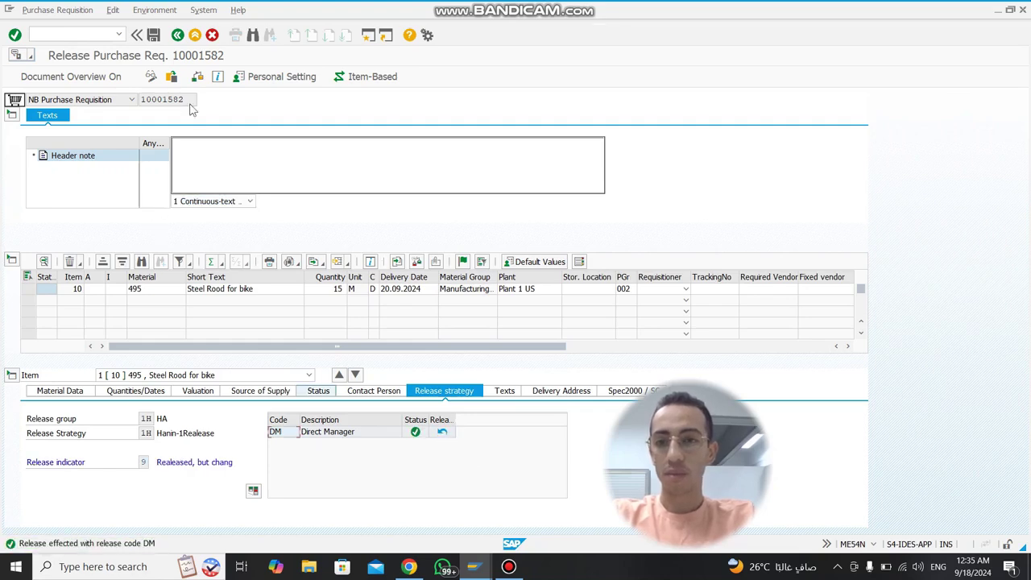
click(153, 35)
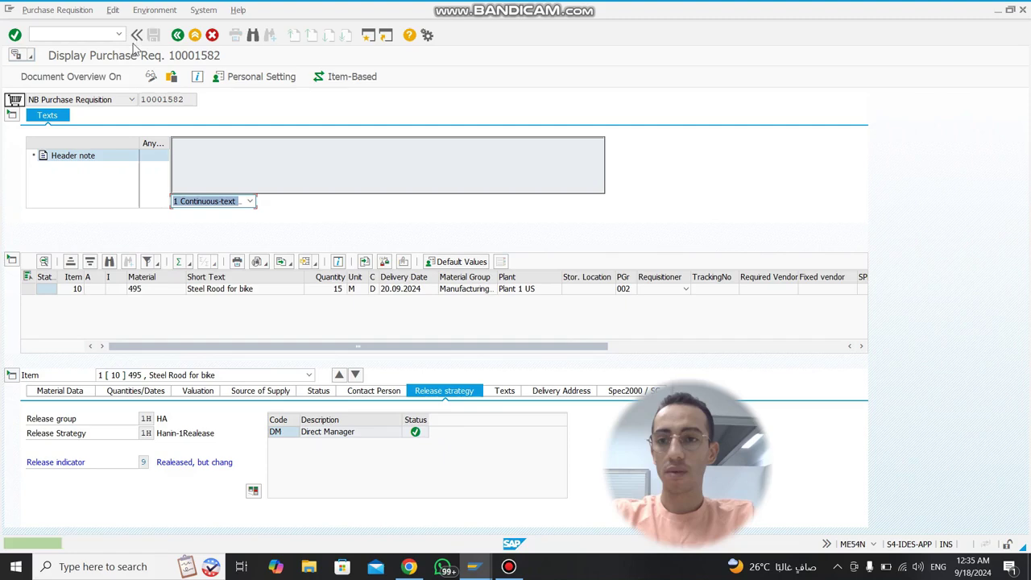
double_click(98, 546)
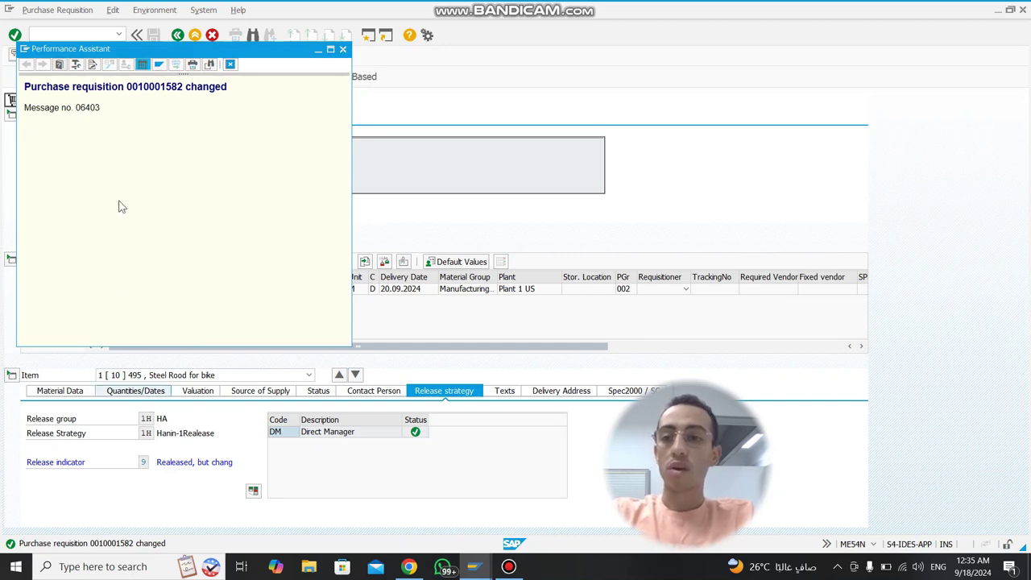
click(343, 51)
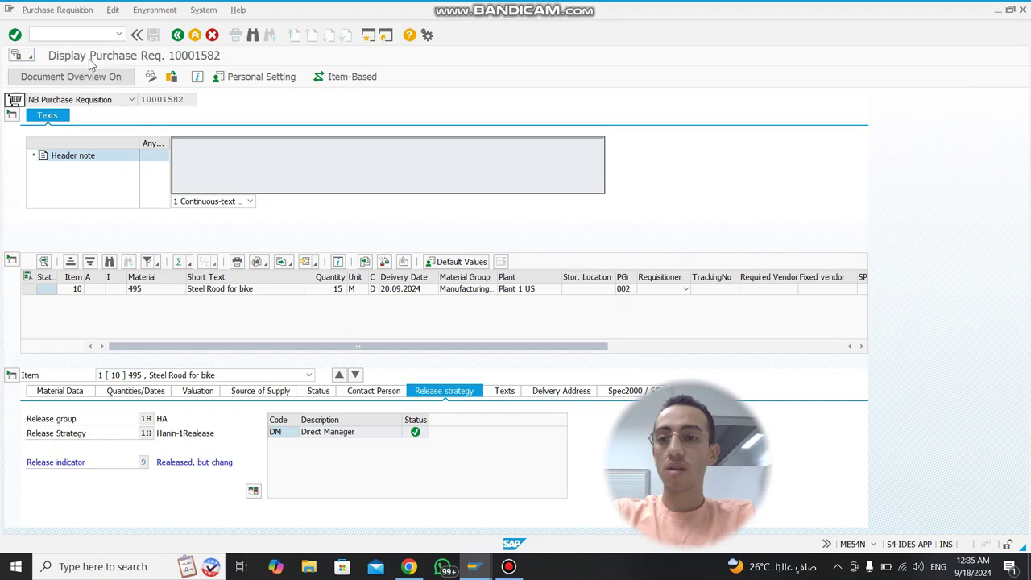
Leave the requisition with /n and collapse the start menu tree up to the Logistics folder.
click(90, 34)
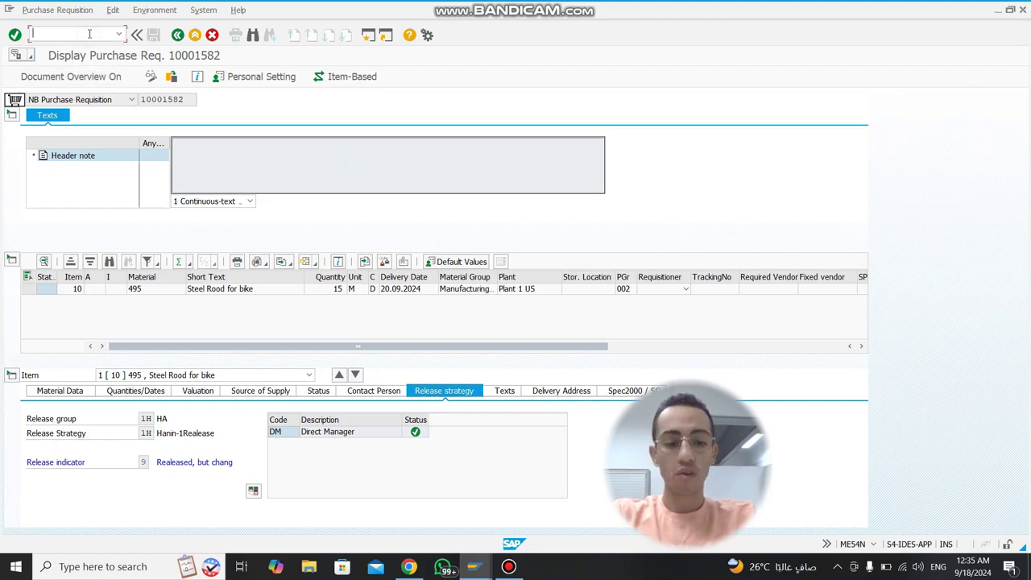
text(/n)
key(Return)
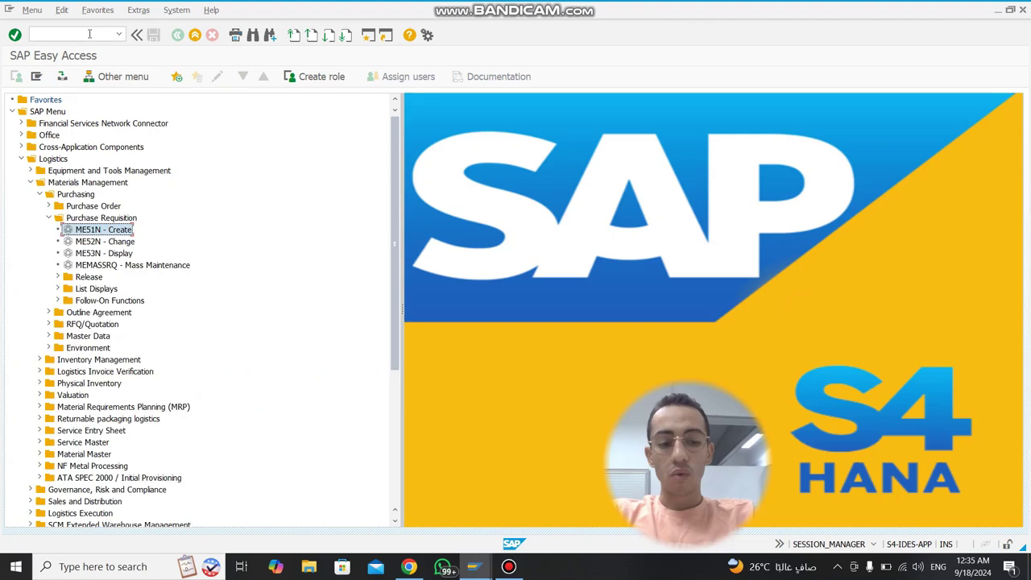
key(Left)
key(Left)
key(Left)
key(Left)
key(Left)
key(Left)
key(Left)
key(Left)
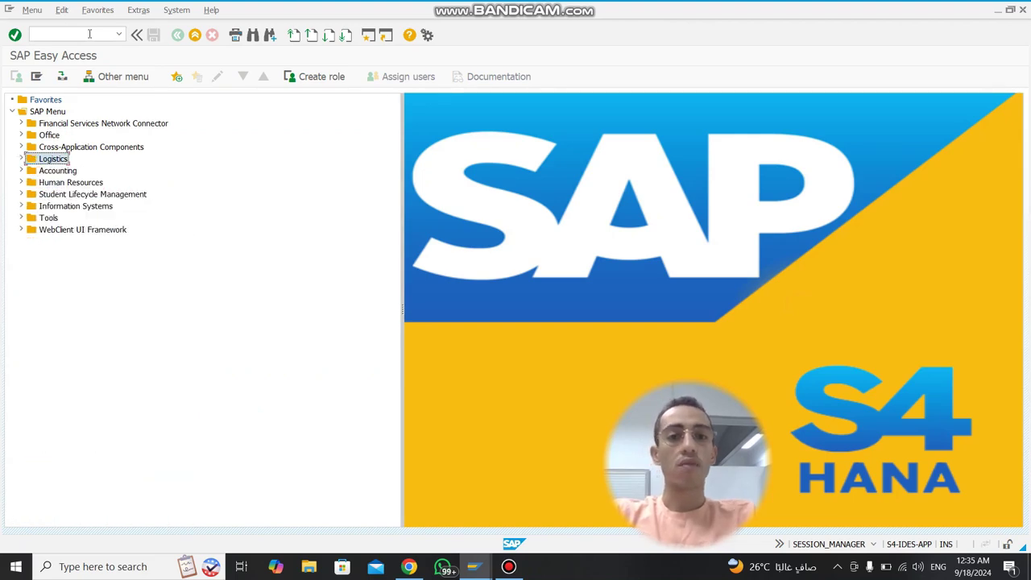